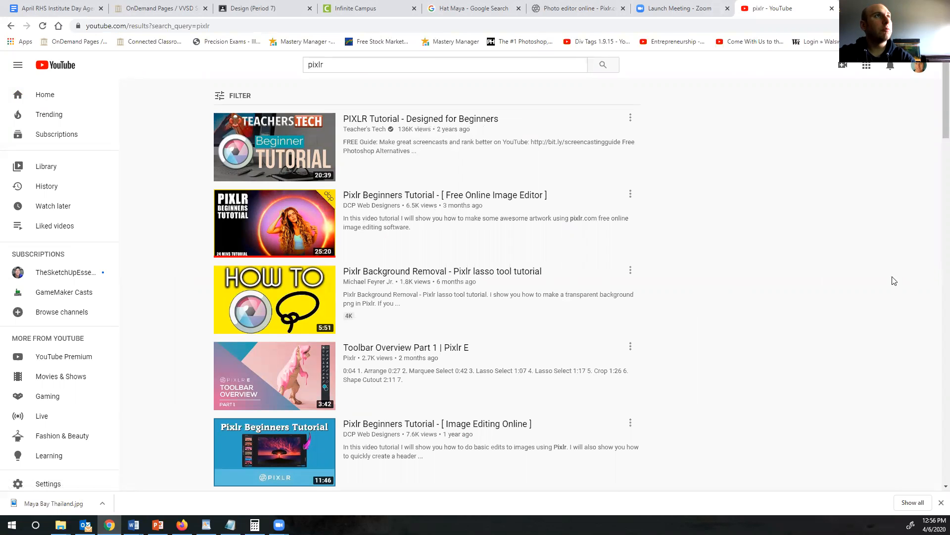
Switch to the Pixlr website and launch the Playful Pixlr X editor
{"action": "left_click", "coordinate": [600, 10]}
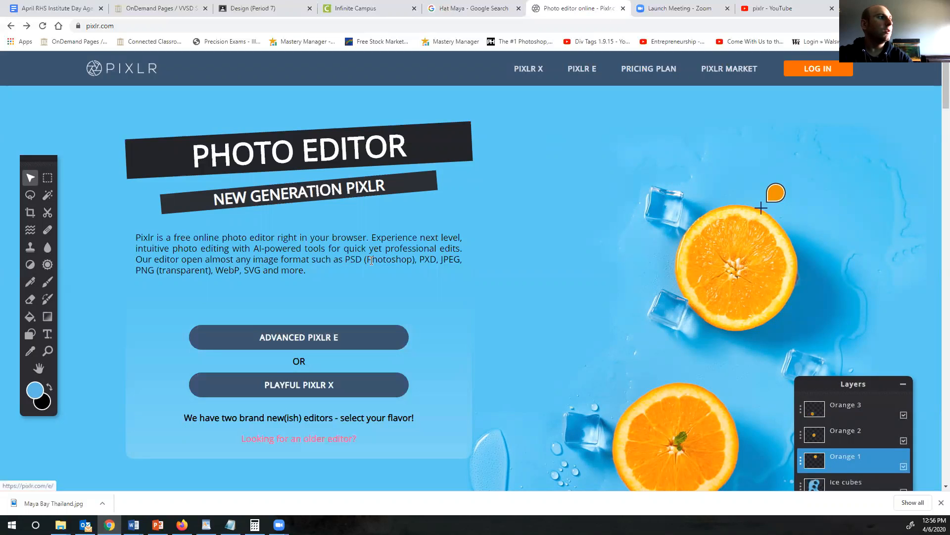
{"action": "scroll", "coordinate": [371, 261], "scroll_direction": "down", "scroll_amount": 1}
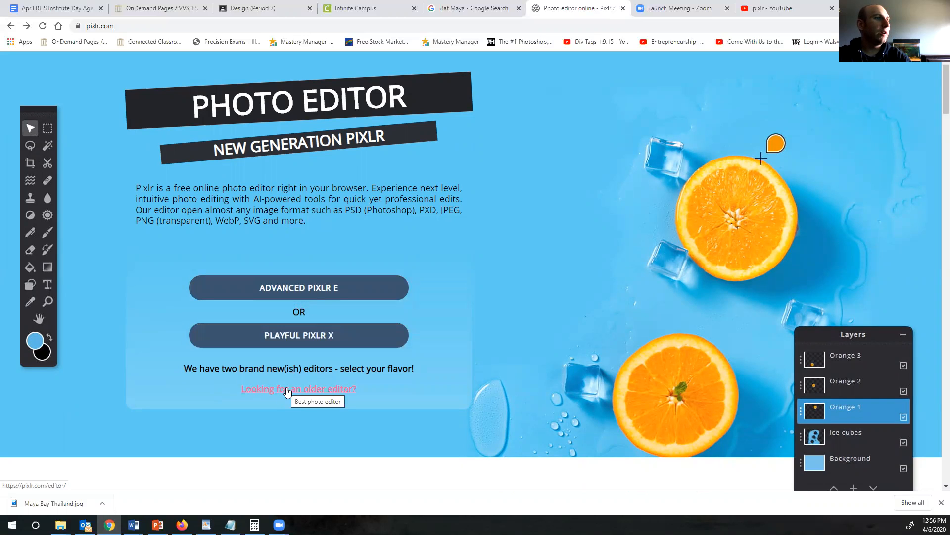
{"action": "left_click", "coordinate": [349, 342]}
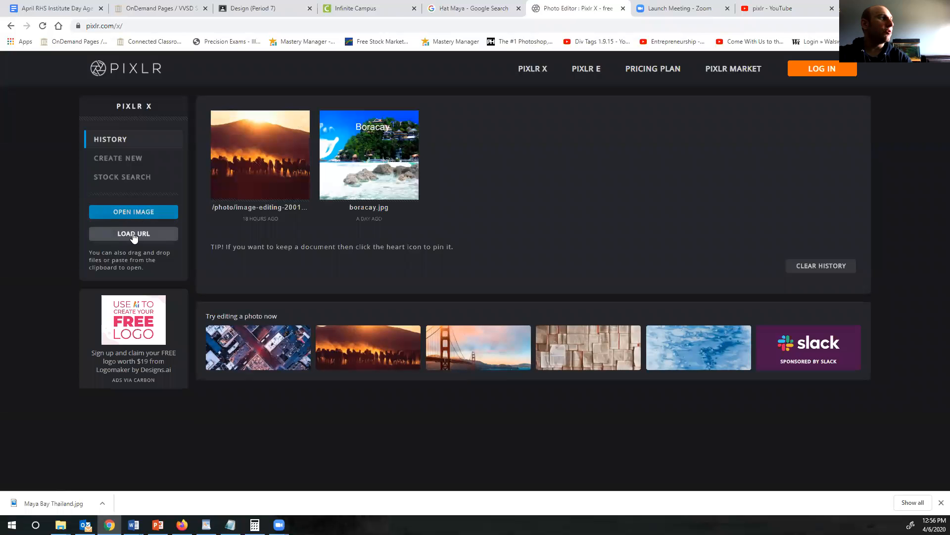
Switch to the Google Classroom Design (Period 7) class and read the instructions for Assignment 11 - Future Vacation Project
{"action": "left_click", "coordinate": [256, 4]}
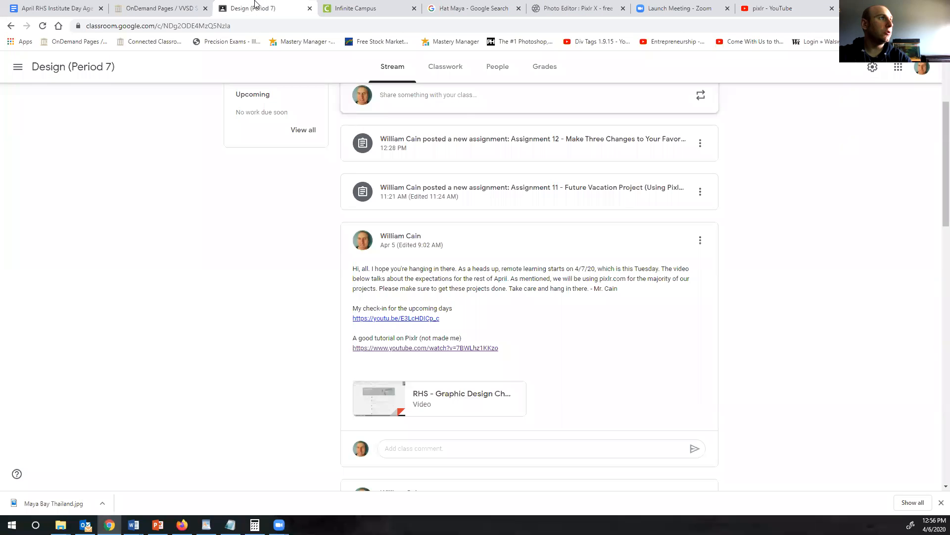
{"action": "scroll", "coordinate": [696, 233], "scroll_direction": "up", "scroll_amount": 3}
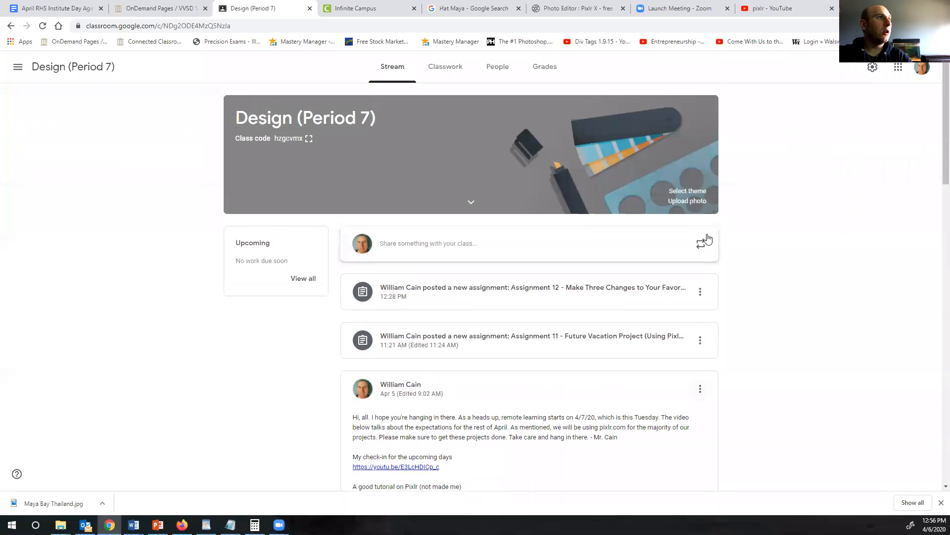
{"action": "left_click", "coordinate": [502, 335]}
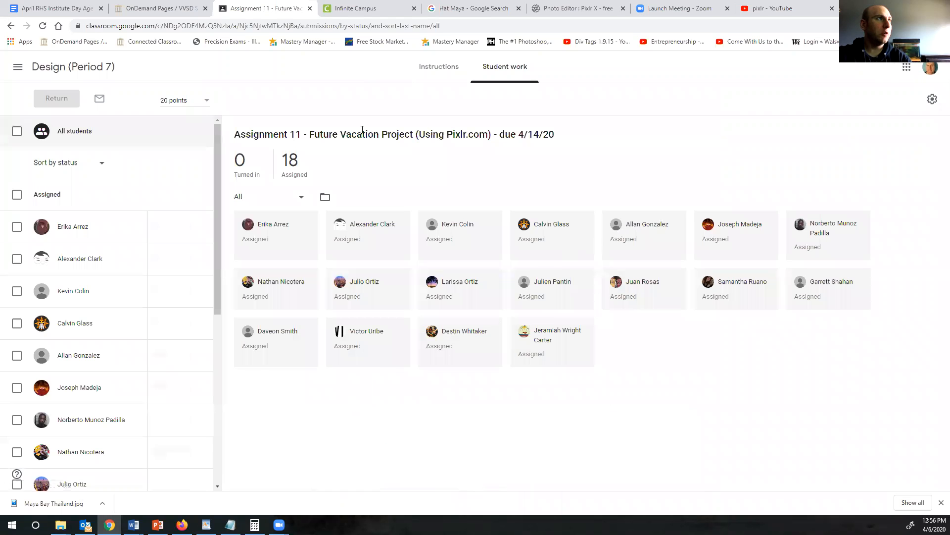
{"action": "left_click", "coordinate": [438, 66]}
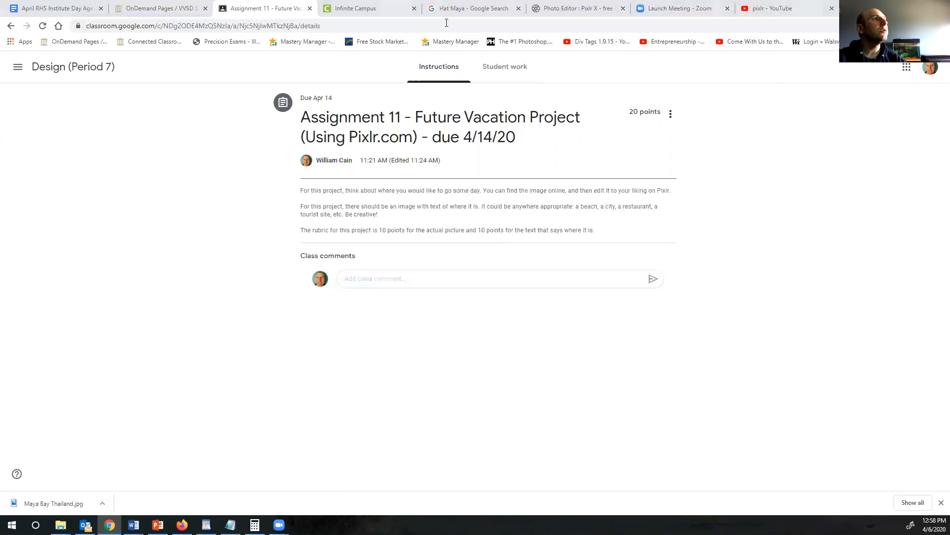
Browse the Google image results for Hat Maya, previewing the Bangkok Post aerial bay photo and the Alamy stock photo
{"action": "left_click", "coordinate": [493, 7]}
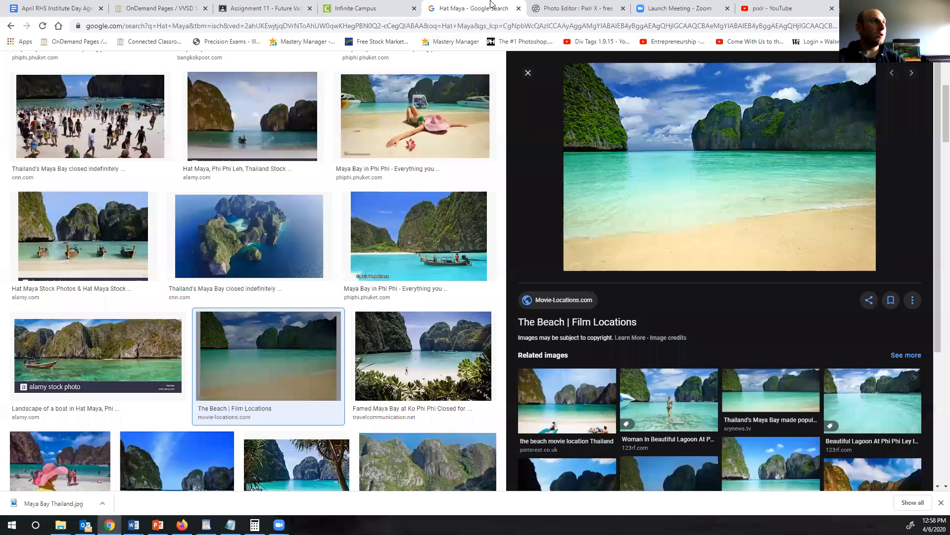
{"action": "scroll", "coordinate": [568, 271], "scroll_direction": "up", "scroll_amount": 2}
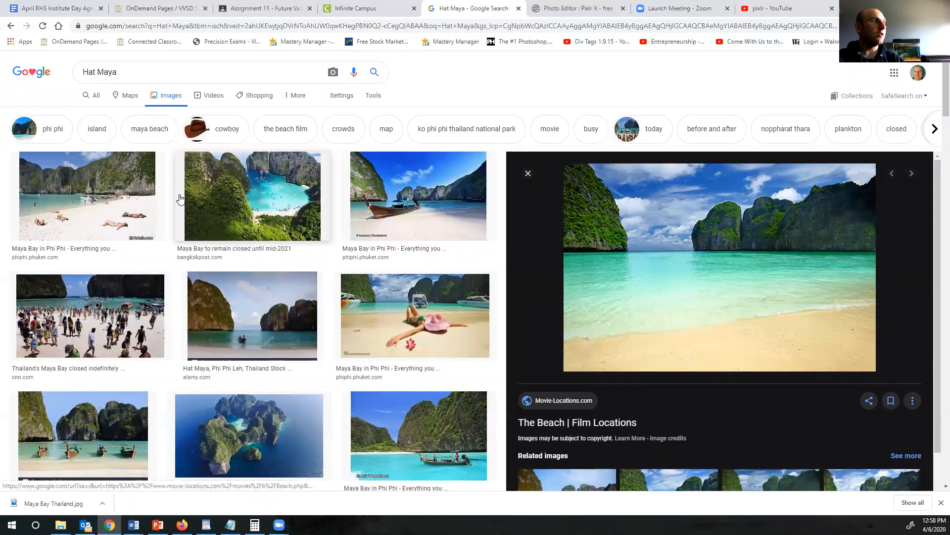
{"action": "left_click", "coordinate": [304, 180]}
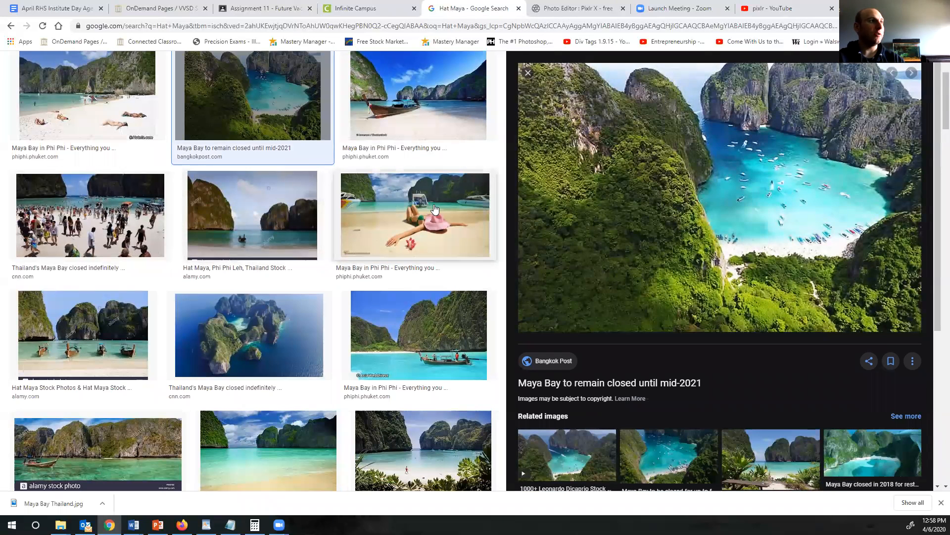
{"action": "left_click", "coordinate": [279, 207]}
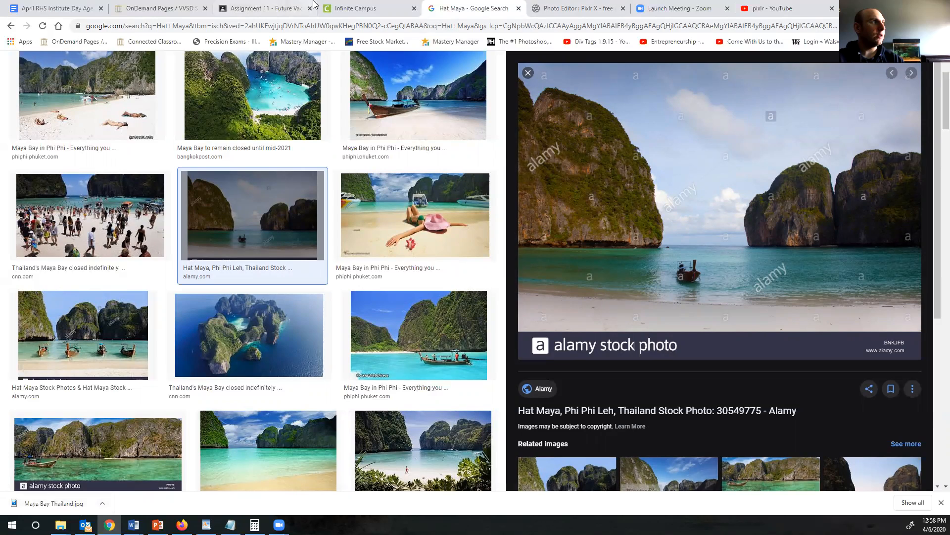
Return to Pixlr X and open the Maya Bay Thailand JPG from the Desktop for editing
{"action": "left_click", "coordinate": [575, 8]}
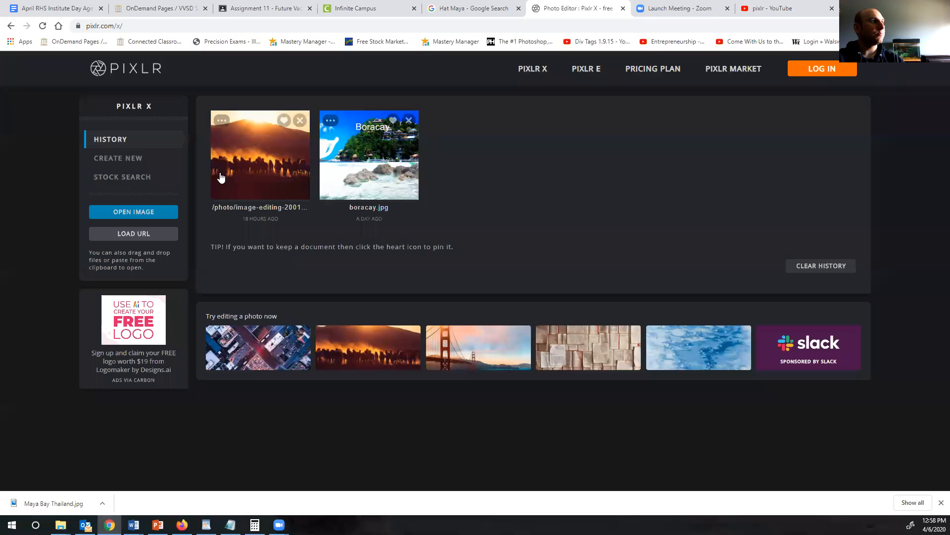
{"action": "left_click", "coordinate": [149, 211]}
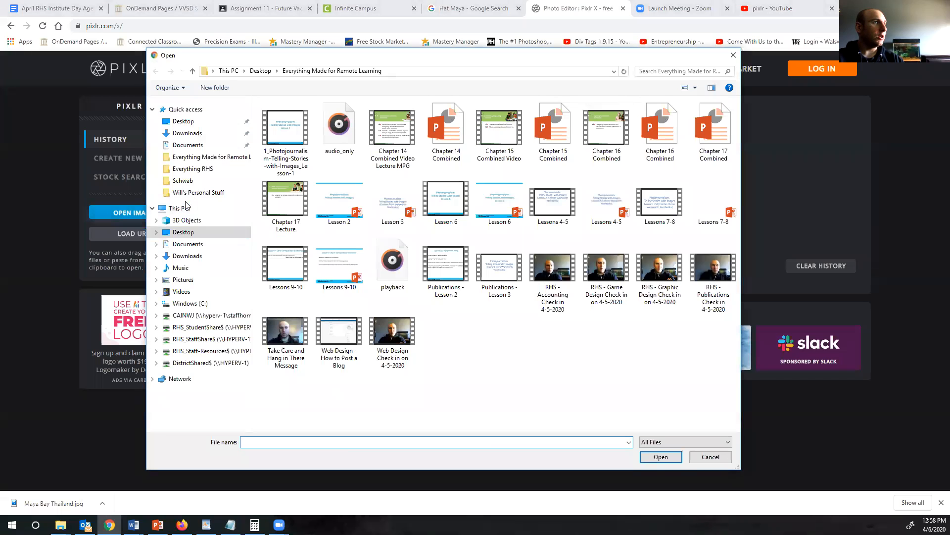
{"action": "left_click", "coordinate": [189, 122]}
{"action": "left_click", "coordinate": [296, 116]}
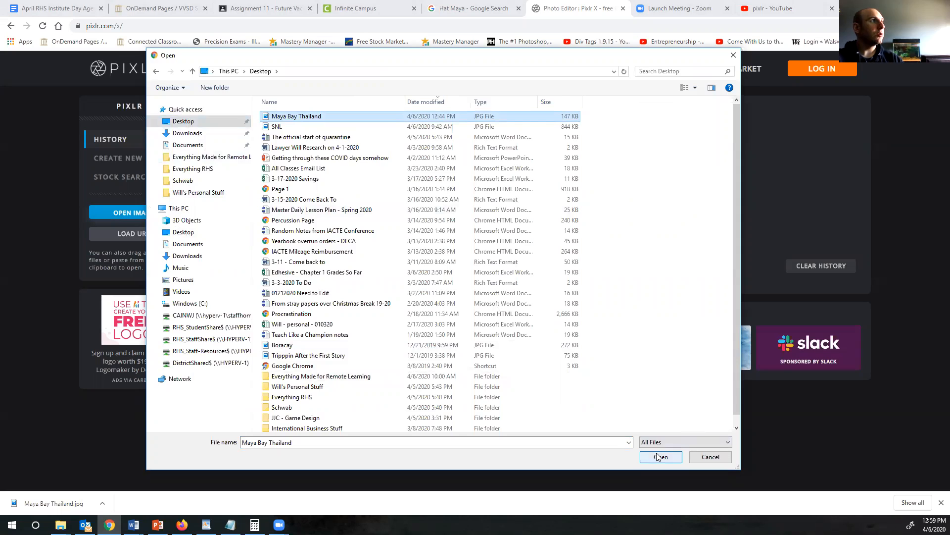
{"action": "left_click", "coordinate": [661, 456]}
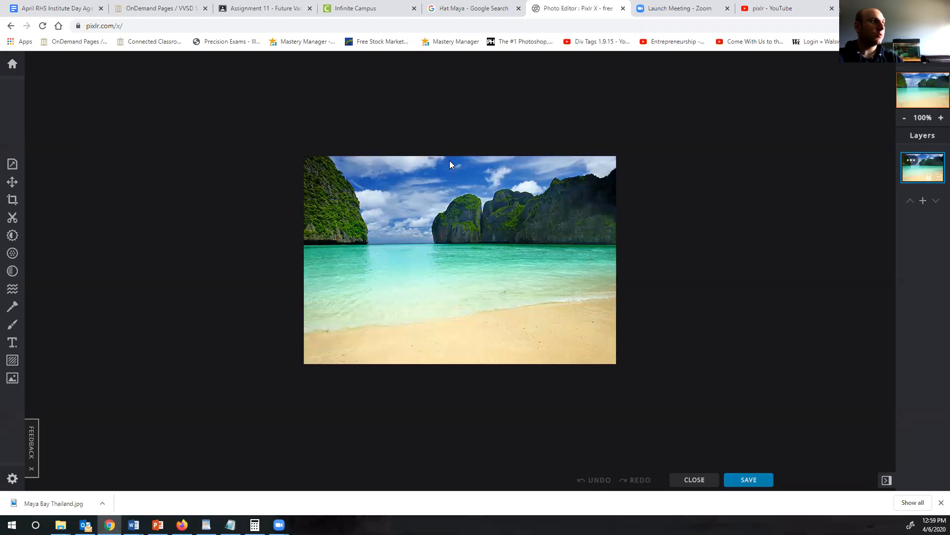
Examine the options of the Properties, Arrange, Crop, Cutout, Adjust and Filter tools for the beach photo
{"action": "left_click", "coordinate": [14, 167]}
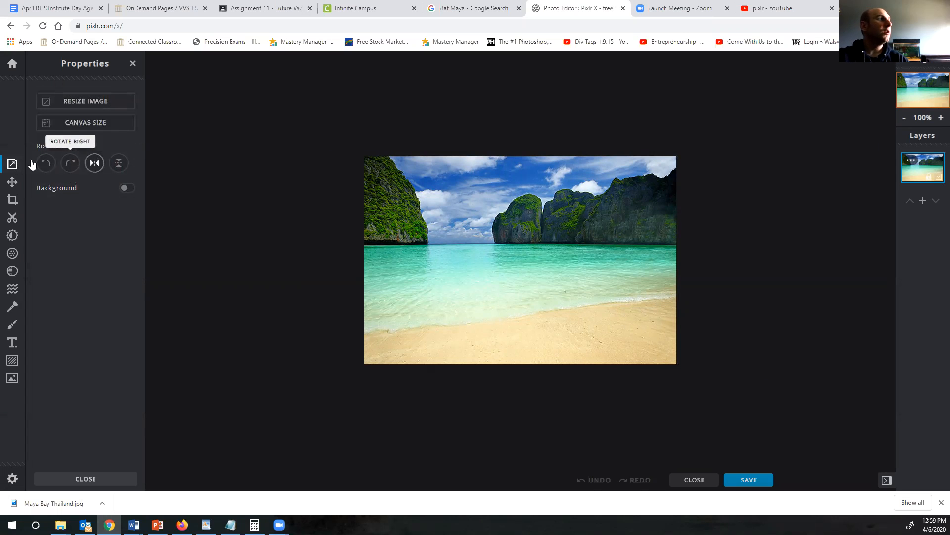
{"action": "left_click", "coordinate": [13, 182]}
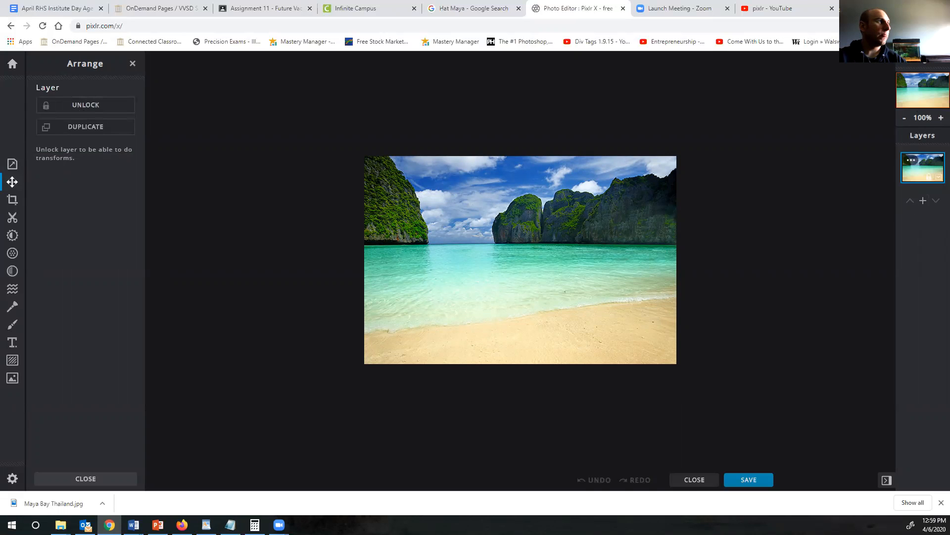
{"action": "left_click", "coordinate": [13, 200]}
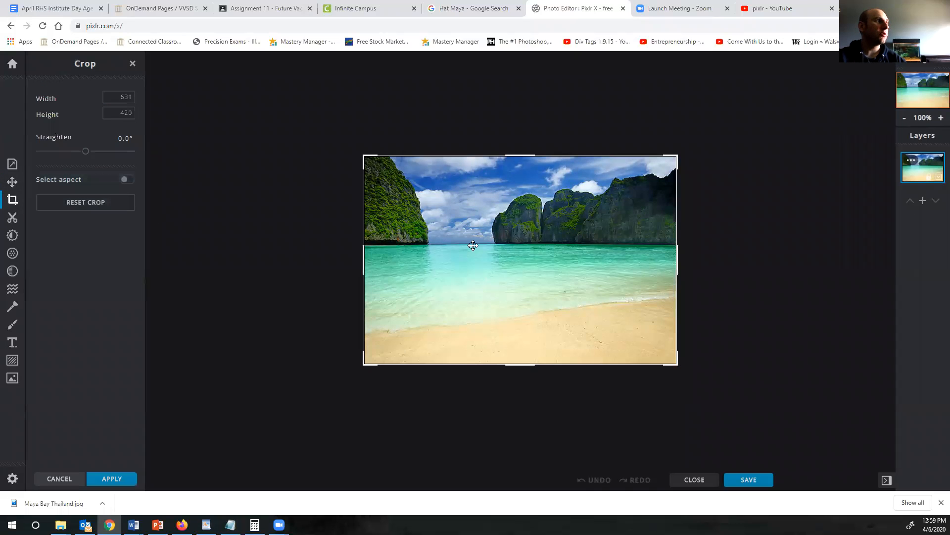
{"action": "left_click", "coordinate": [12, 217]}
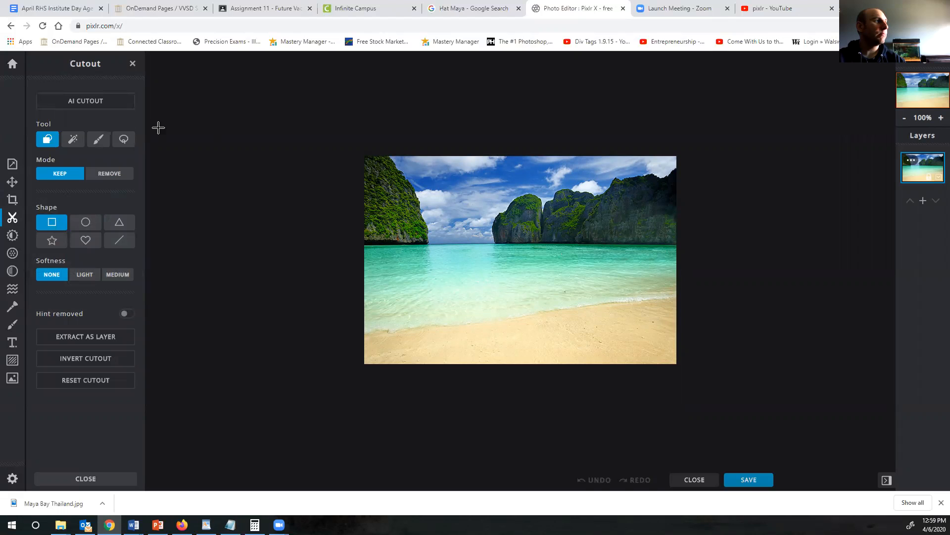
{"action": "left_click", "coordinate": [12, 235]}
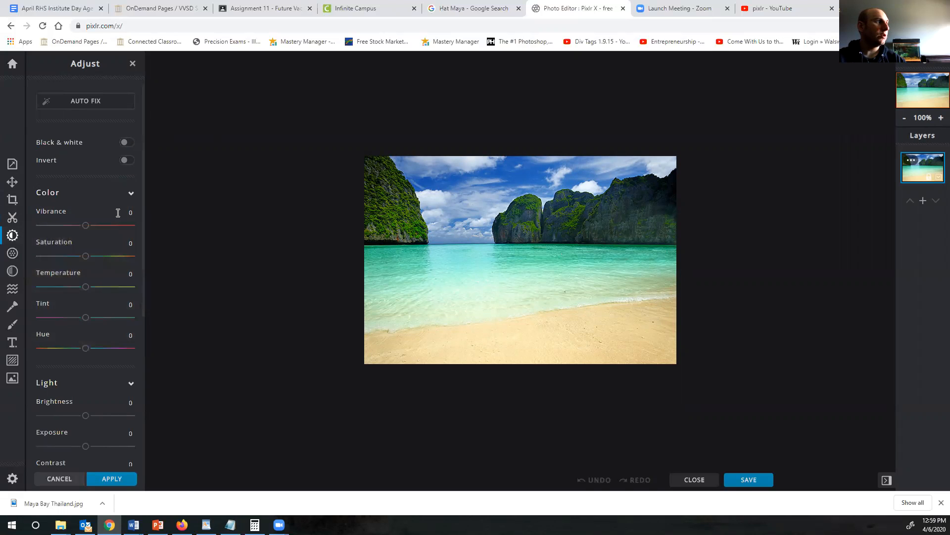
{"action": "left_click_drag", "start_coordinate": [144, 238], "coordinate": [137, 409]}
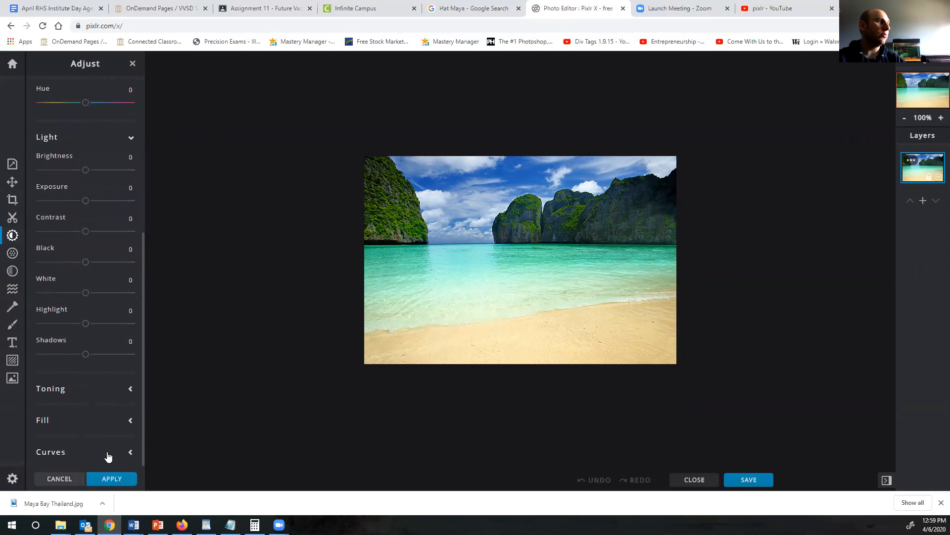
{"action": "left_click", "coordinate": [13, 254]}
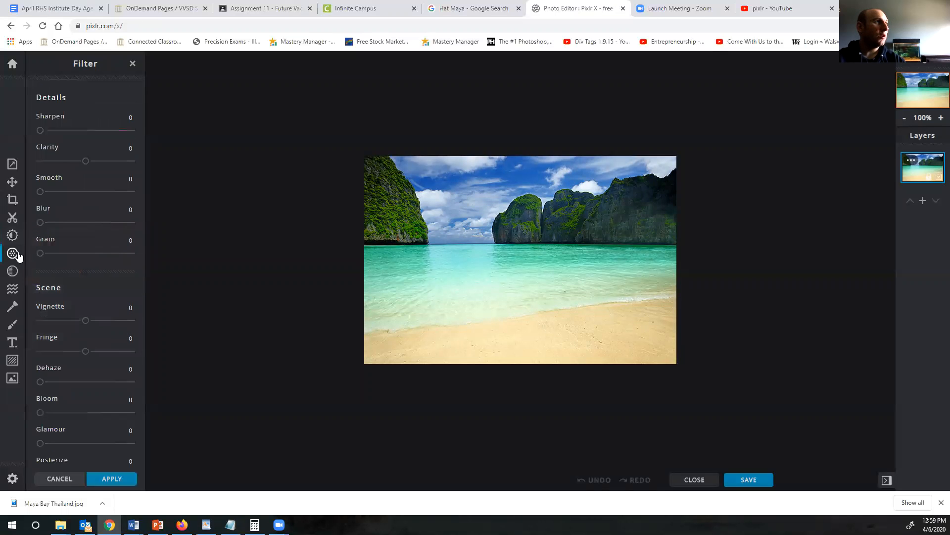
{"action": "mouse_move", "coordinate": [143, 101]}
{"action": "left_mouse_down"}
{"action": "mouse_move", "coordinate": [139, 167]}
{"action": "mouse_move", "coordinate": [142, 92]}
{"action": "left_mouse_up"}
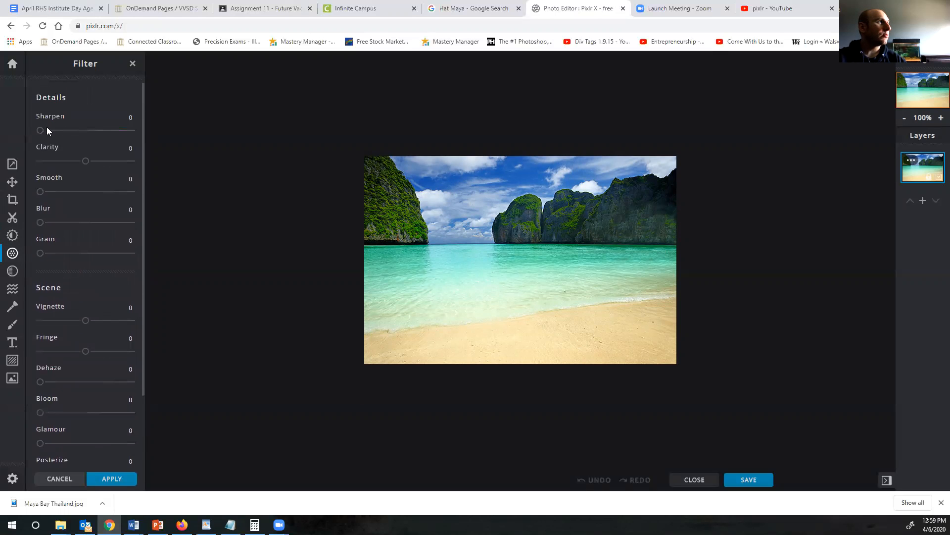
{"action": "mouse_move", "coordinate": [47, 127]}
{"action": "left_mouse_down"}
{"action": "mouse_move", "coordinate": [127, 132]}
{"action": "mouse_move", "coordinate": [40, 130]}
{"action": "left_mouse_up"}
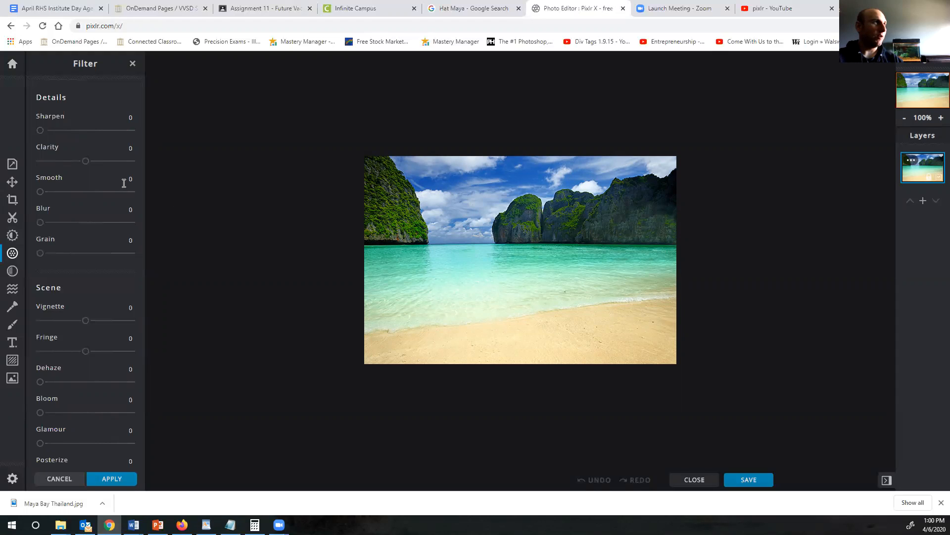
{"action": "mouse_move", "coordinate": [40, 132]}
{"action": "left_mouse_down"}
{"action": "mouse_move", "coordinate": [157, 138]}
{"action": "mouse_move", "coordinate": [42, 131]}
{"action": "left_mouse_up"}
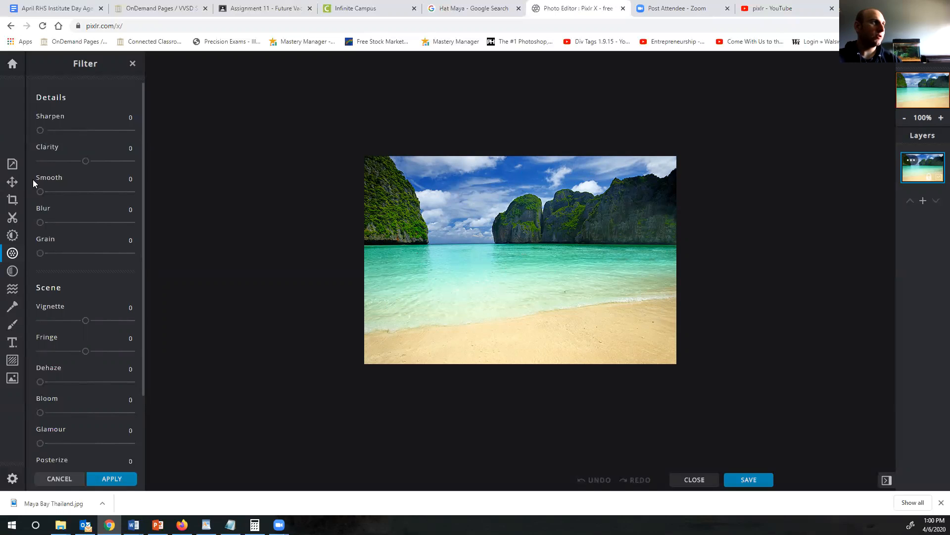
Try the Too-Old effects Agnes, Conny, Gordon, Harrison, Henry, Logan and Olay on the beach photo, and undo the Olay effect
{"action": "left_click", "coordinate": [12, 271]}
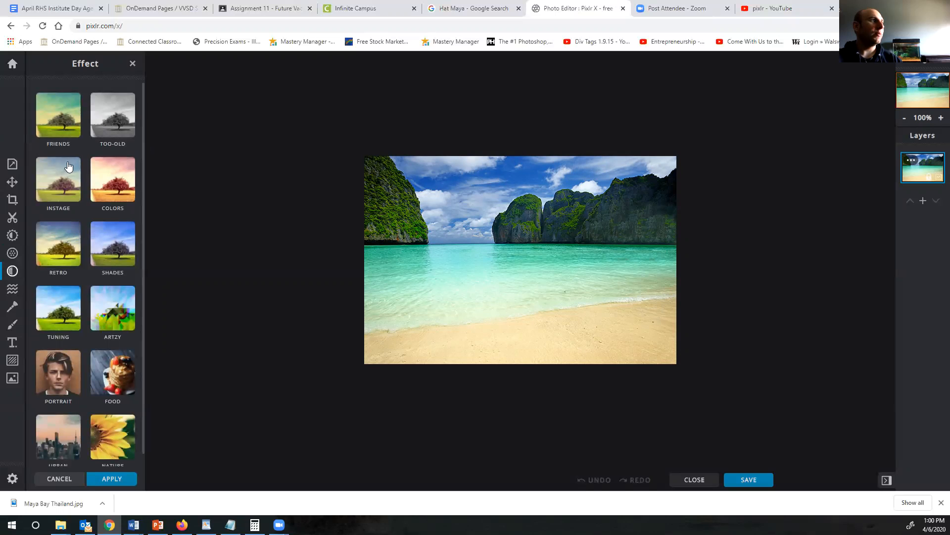
{"action": "left_click", "coordinate": [106, 125]}
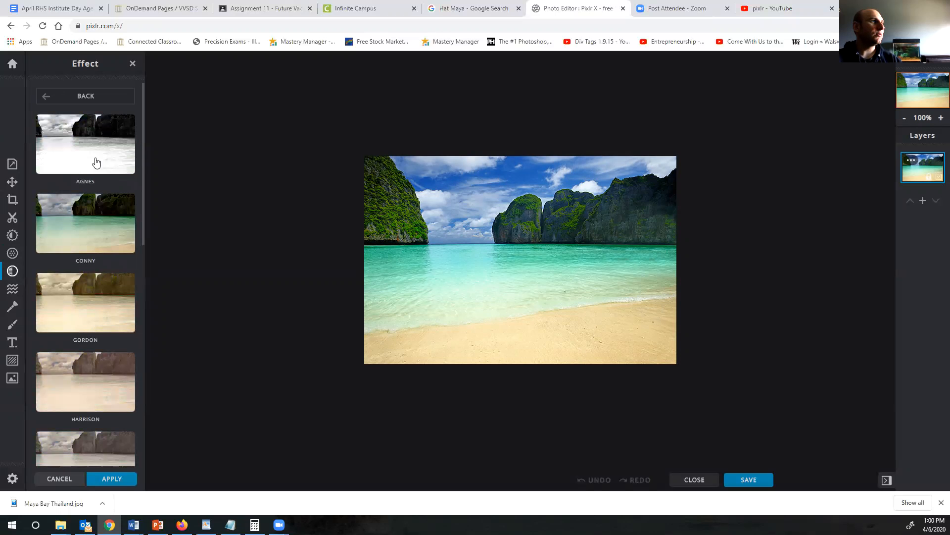
{"action": "left_click", "coordinate": [95, 161]}
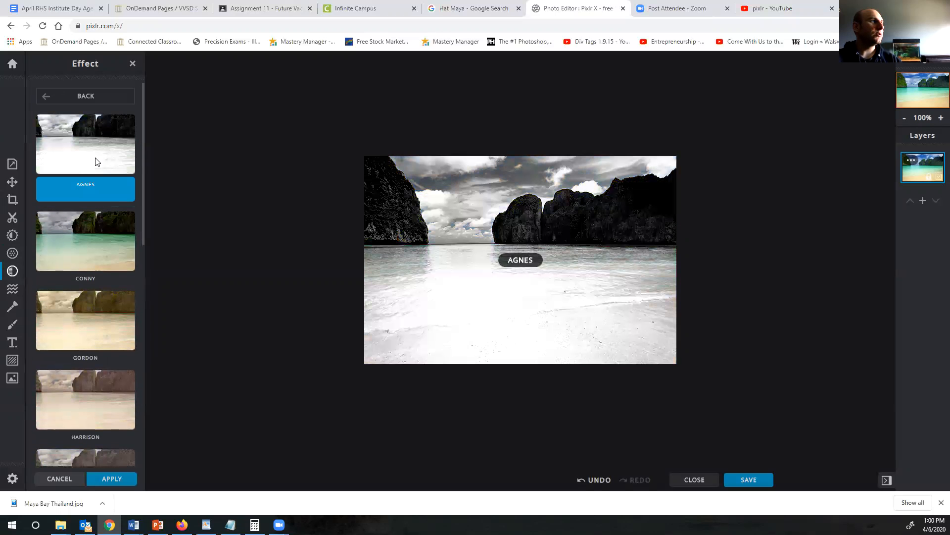
{"action": "left_click", "coordinate": [76, 247]}
{"action": "left_click", "coordinate": [91, 318]}
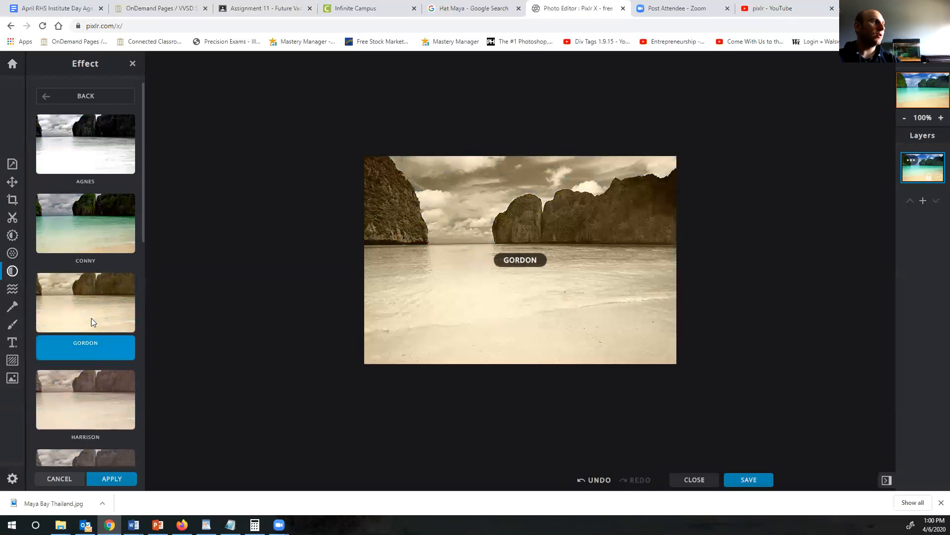
{"action": "scroll", "coordinate": [116, 235], "scroll_direction": "down", "scroll_amount": 4}
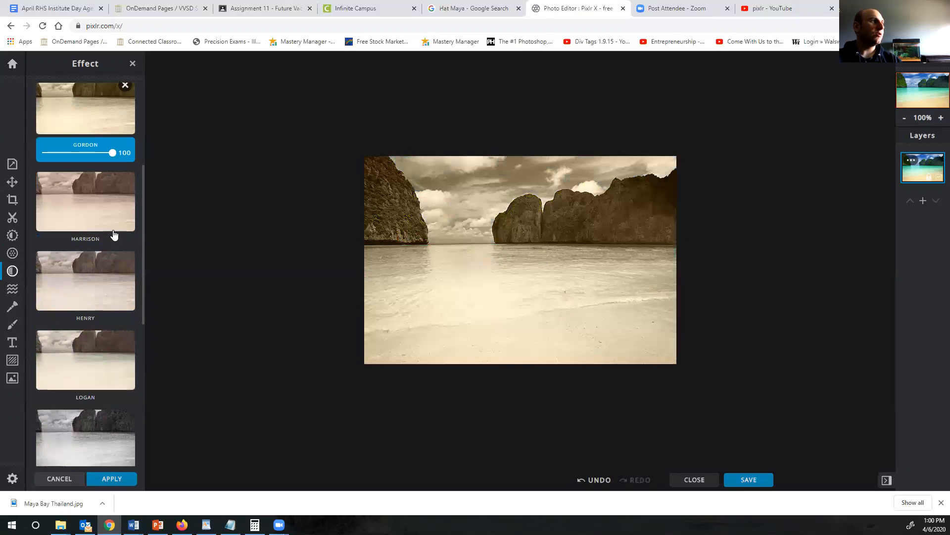
{"action": "left_click", "coordinate": [99, 196]}
{"action": "left_click", "coordinate": [99, 292]}
{"action": "scroll", "coordinate": [100, 297], "scroll_direction": "down", "scroll_amount": 2}
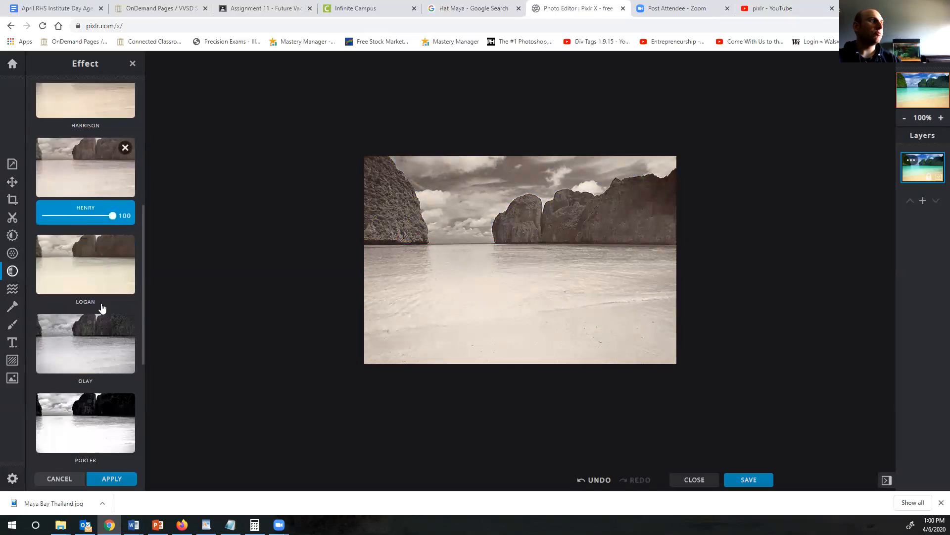
{"action": "left_click", "coordinate": [100, 270]}
{"action": "left_click", "coordinate": [95, 317]}
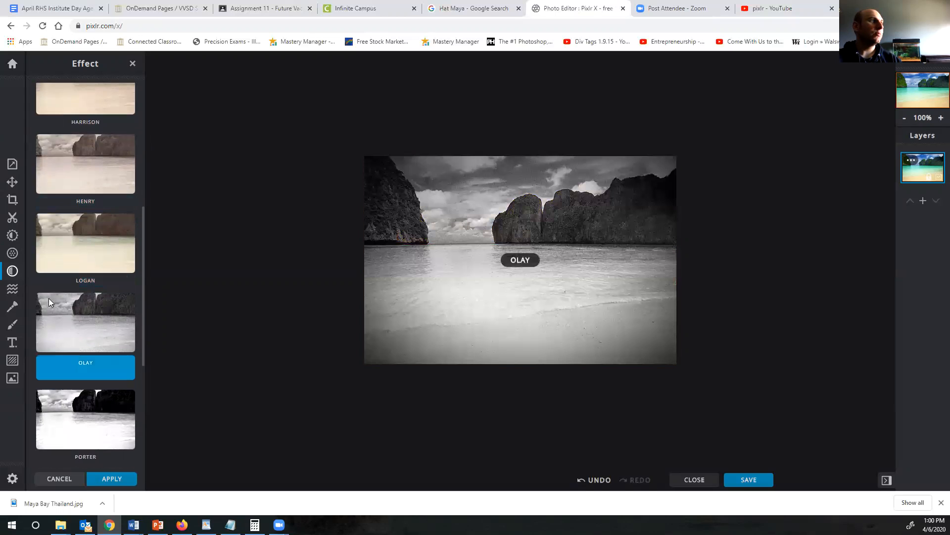
{"action": "left_click", "coordinate": [13, 290]}
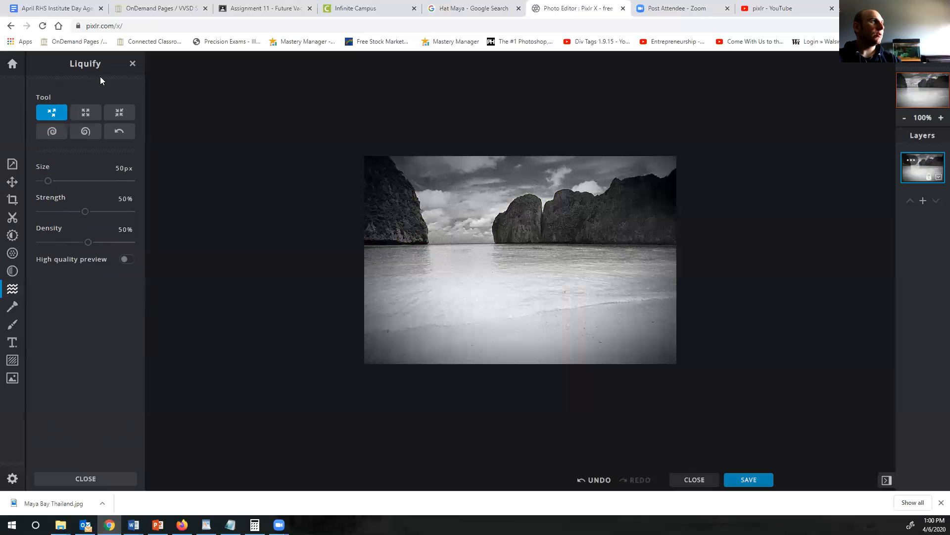
{"action": "left_click", "coordinate": [595, 480]}
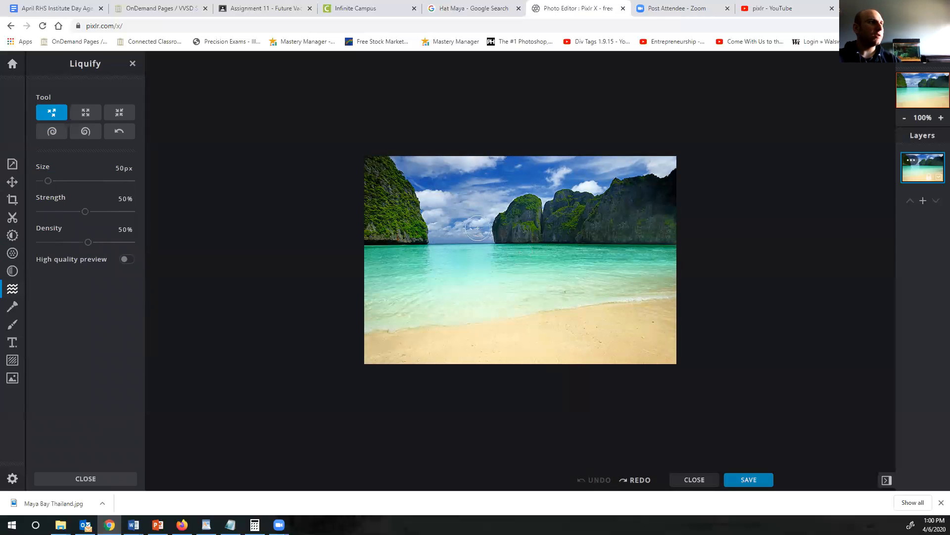
Try a Retouch patch on the cliff and white 40 px brush strokes across the bay, and undo the strokes
{"action": "left_click", "coordinate": [13, 307]}
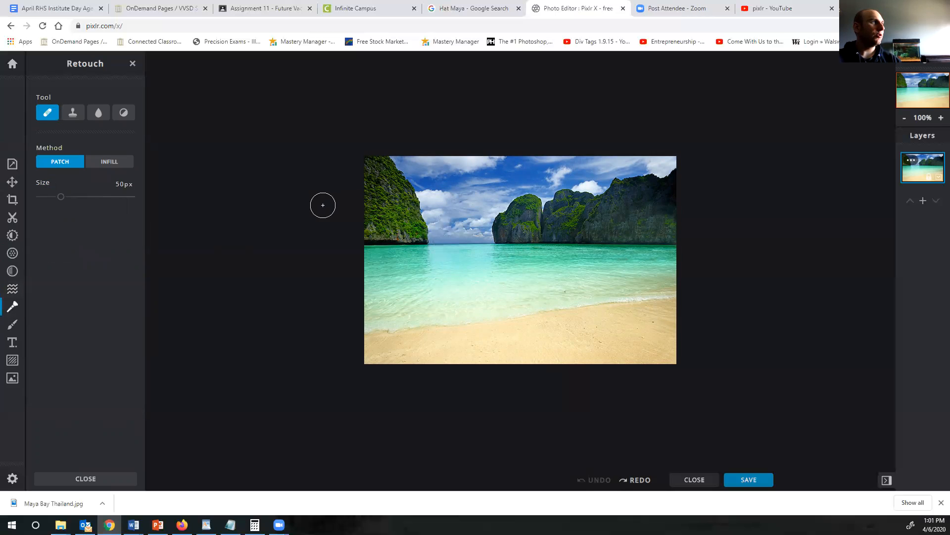
{"action": "mouse_move", "coordinate": [407, 212]}
{"action": "left_mouse_down"}
{"action": "mouse_move", "coordinate": [391, 210]}
{"action": "mouse_move", "coordinate": [407, 214]}
{"action": "left_mouse_up"}
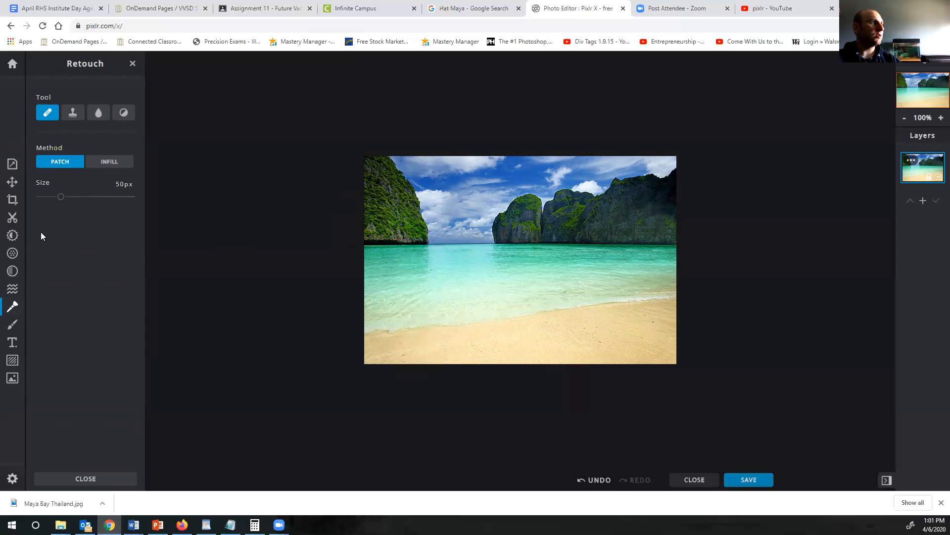
{"action": "left_click", "coordinate": [13, 325]}
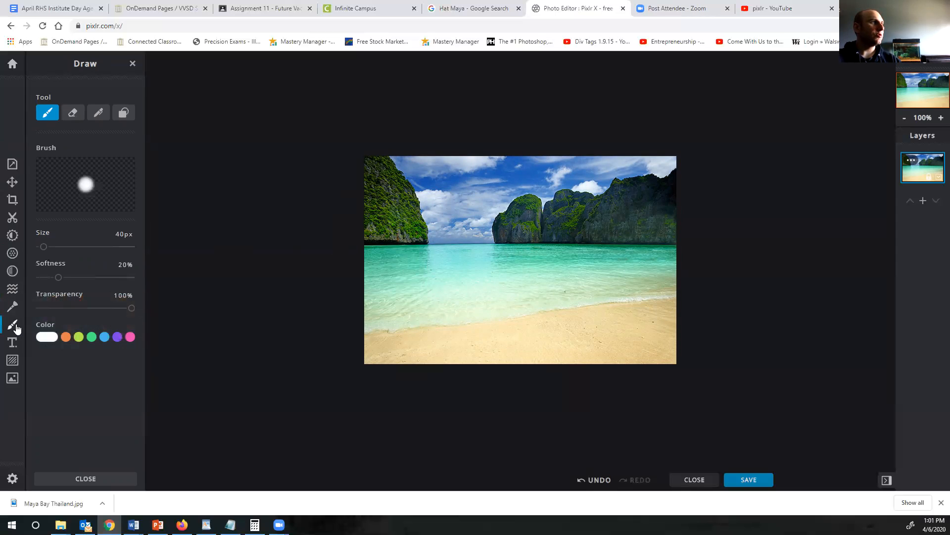
{"action": "mouse_move", "coordinate": [465, 270]}
{"action": "left_mouse_down"}
{"action": "mouse_move", "coordinate": [405, 324]}
{"action": "mouse_move", "coordinate": [440, 264]}
{"action": "mouse_move", "coordinate": [425, 331]}
{"action": "mouse_move", "coordinate": [454, 271]}
{"action": "mouse_move", "coordinate": [433, 264]}
{"action": "mouse_move", "coordinate": [513, 248]}
{"action": "mouse_move", "coordinate": [513, 290]}
{"action": "mouse_move", "coordinate": [502, 300]}
{"action": "mouse_move", "coordinate": [532, 266]}
{"action": "mouse_move", "coordinate": [582, 276]}
{"action": "mouse_move", "coordinate": [558, 272]}
{"action": "mouse_move", "coordinate": [571, 251]}
{"action": "mouse_move", "coordinate": [508, 249]}
{"action": "mouse_move", "coordinate": [443, 272]}
{"action": "mouse_move", "coordinate": [443, 263]}
{"action": "mouse_move", "coordinate": [431, 276]}
{"action": "mouse_move", "coordinate": [385, 237]}
{"action": "mouse_move", "coordinate": [459, 229]}
{"action": "mouse_move", "coordinate": [508, 236]}
{"action": "mouse_move", "coordinate": [462, 251]}
{"action": "left_mouse_up"}
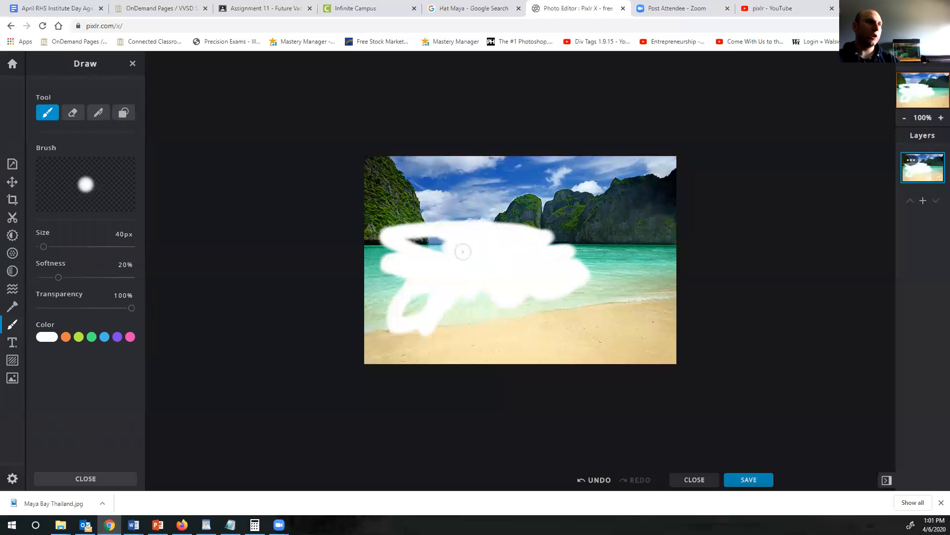
{"action": "left_click", "coordinate": [598, 480]}
{"action": "left_click", "coordinate": [598, 481]}
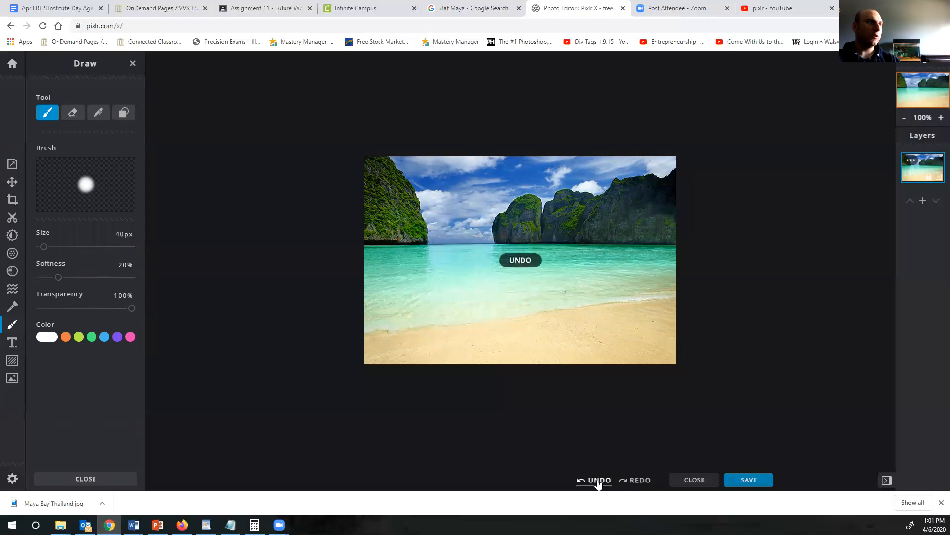
Add a text layer to the beach photo reading "Maya Bay, Thailand"
{"action": "left_click", "coordinate": [11, 342]}
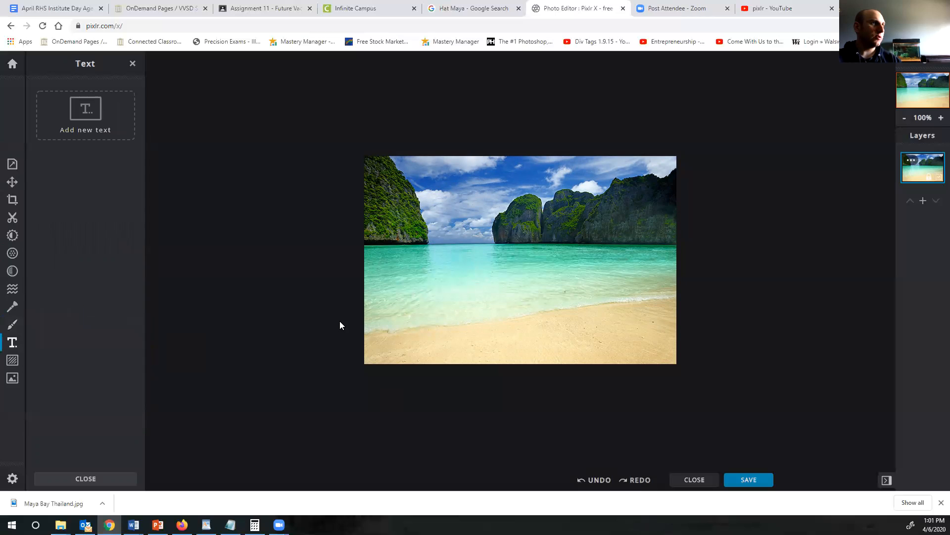
{"action": "left_click", "coordinate": [86, 124]}
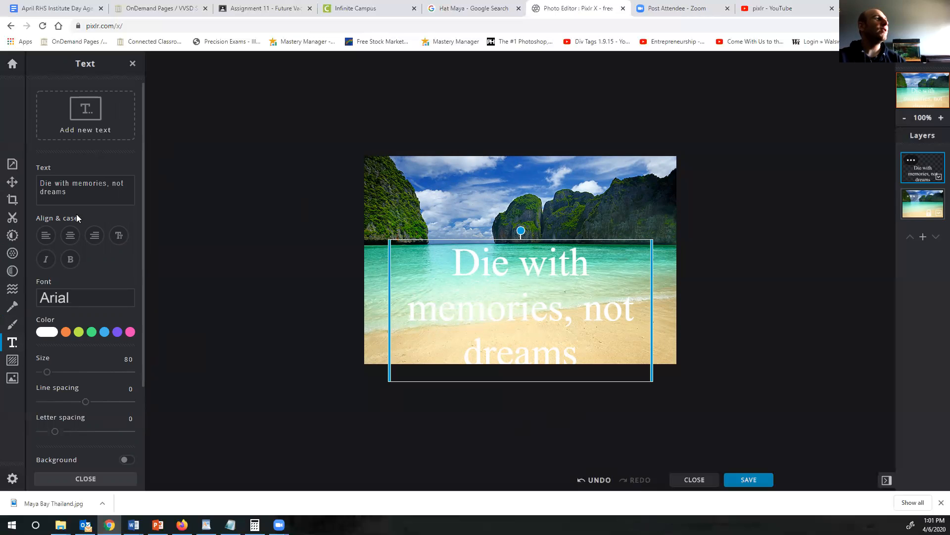
{"action": "left_click", "coordinate": [80, 196]}
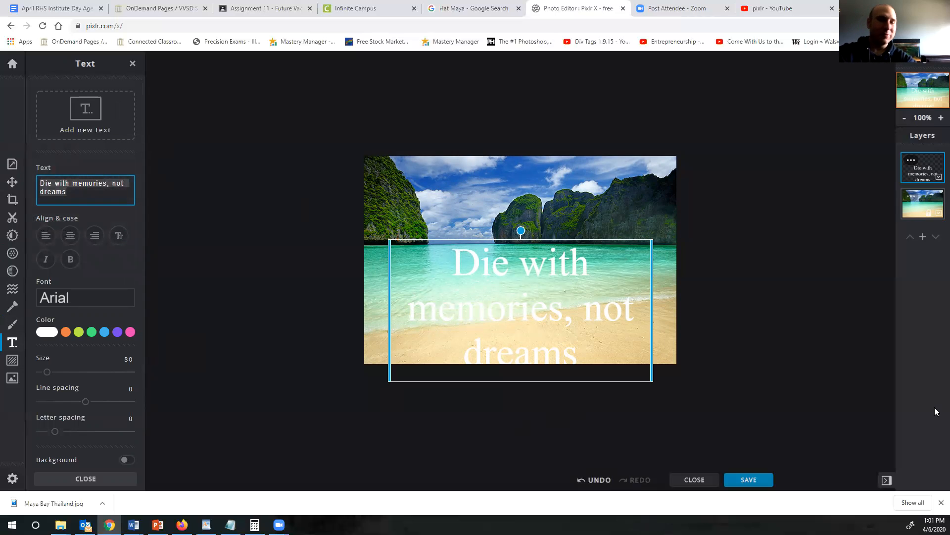
{"action": "type", "text": "M"}
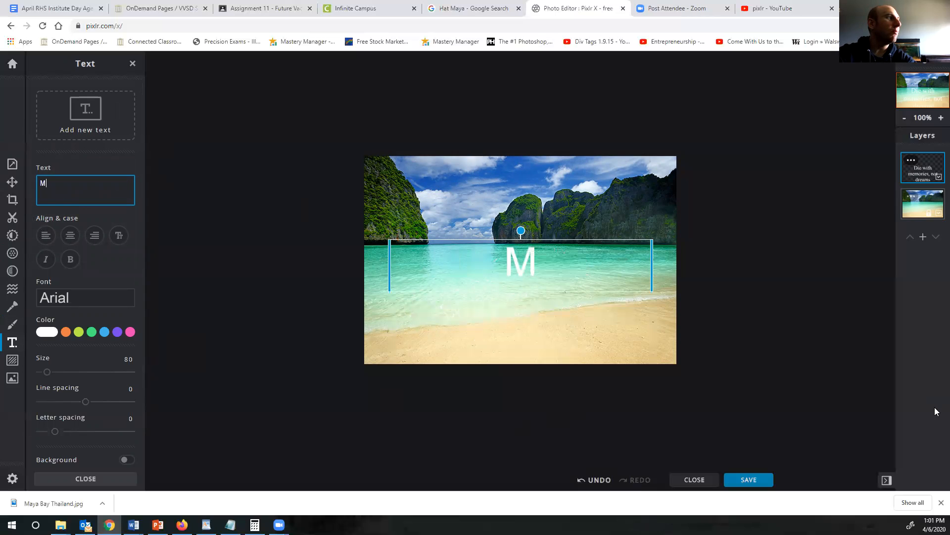
{"action": "type", "text": "aya Bay"}
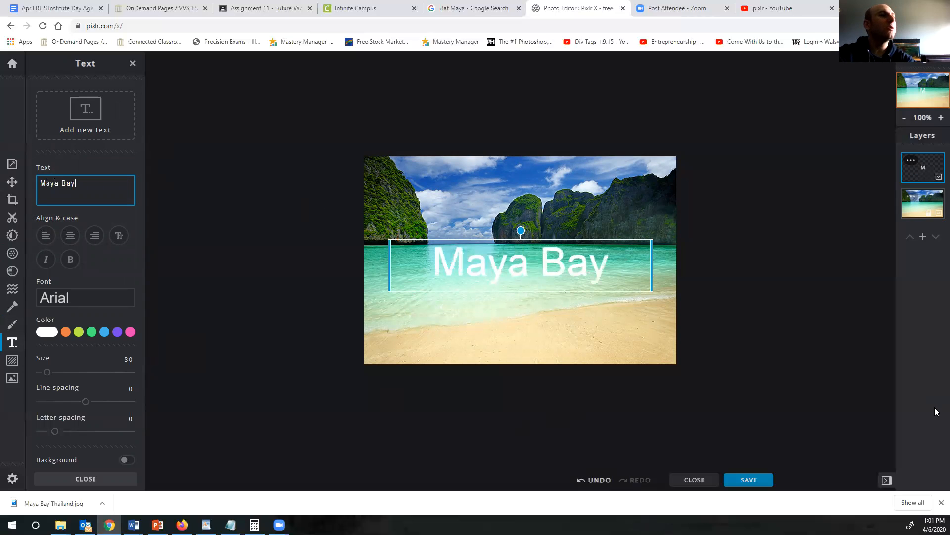
{"action": "type", "text": ", Thailand"}
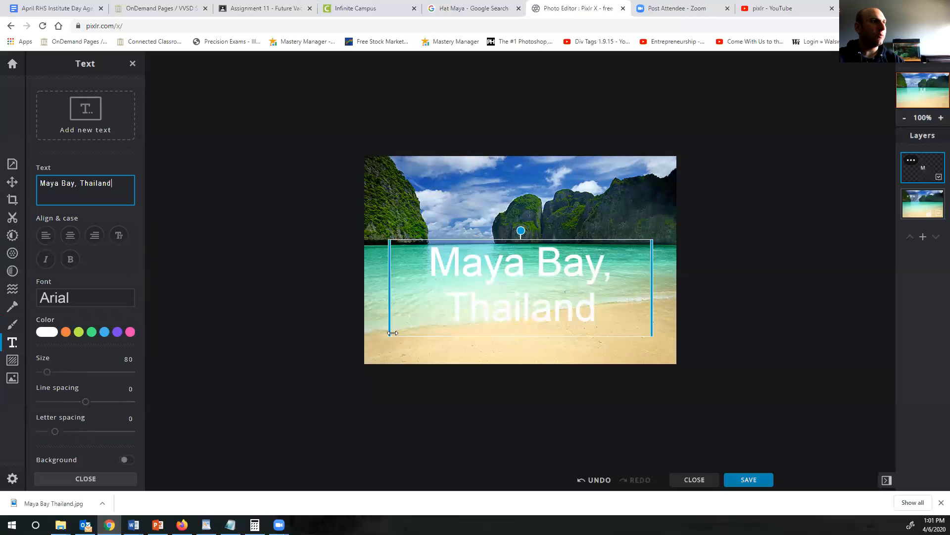
Narrow the title's text box slightly and reduce the text size to 28
{"action": "left_click_drag", "start_coordinate": [390, 334], "coordinate": [402, 318]}
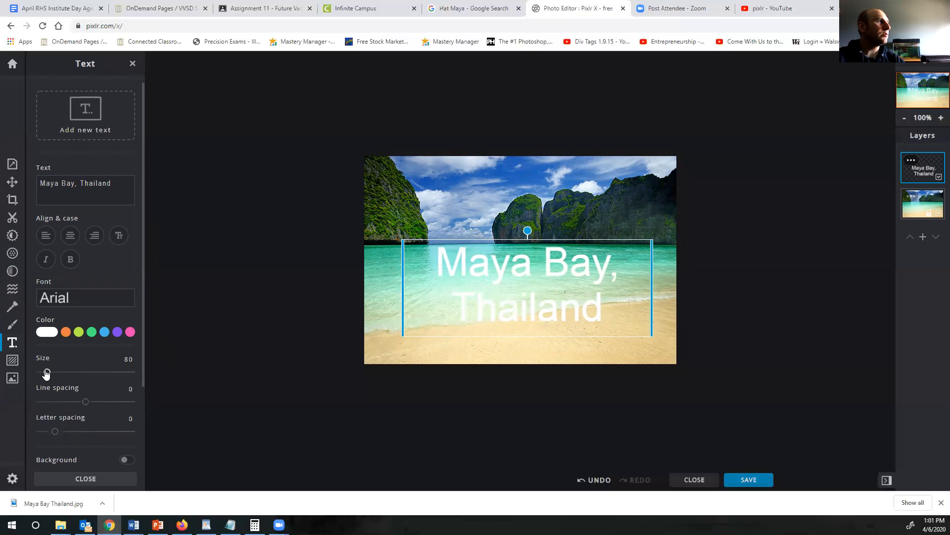
{"action": "left_click_drag", "start_coordinate": [46, 375], "coordinate": [44, 374]}
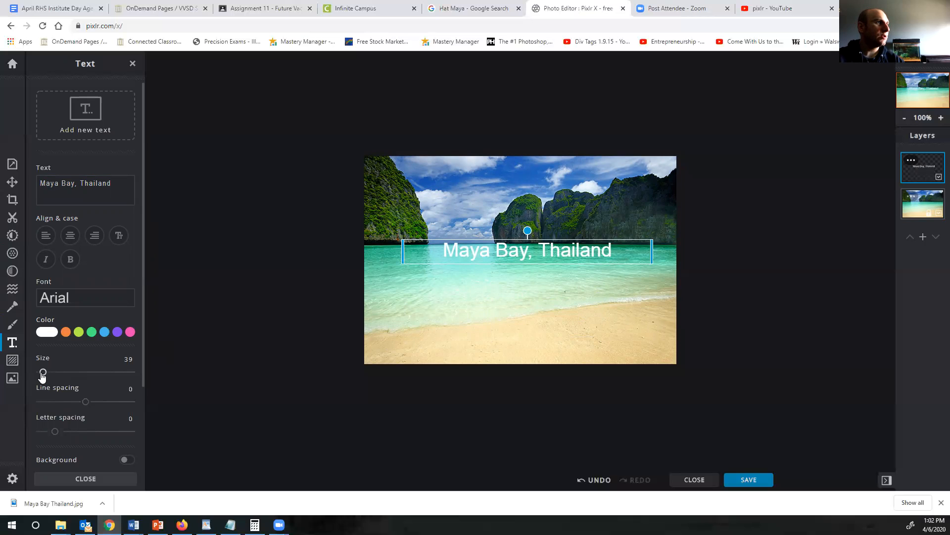
{"action": "left_click_drag", "start_coordinate": [42, 375], "coordinate": [43, 375]}
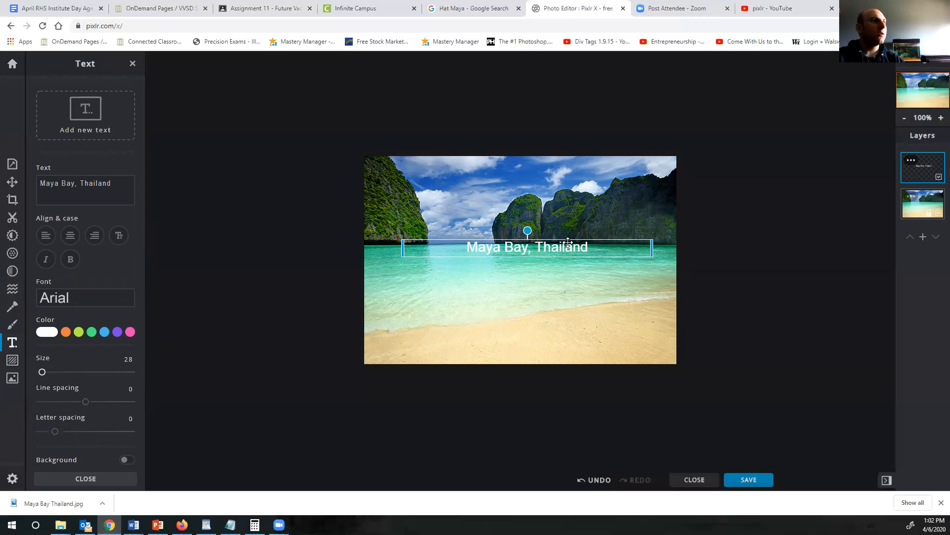
Try the title on the sand, and place it in the sky along the photo's upper edge
{"action": "left_click_drag", "start_coordinate": [568, 242], "coordinate": [564, 341]}
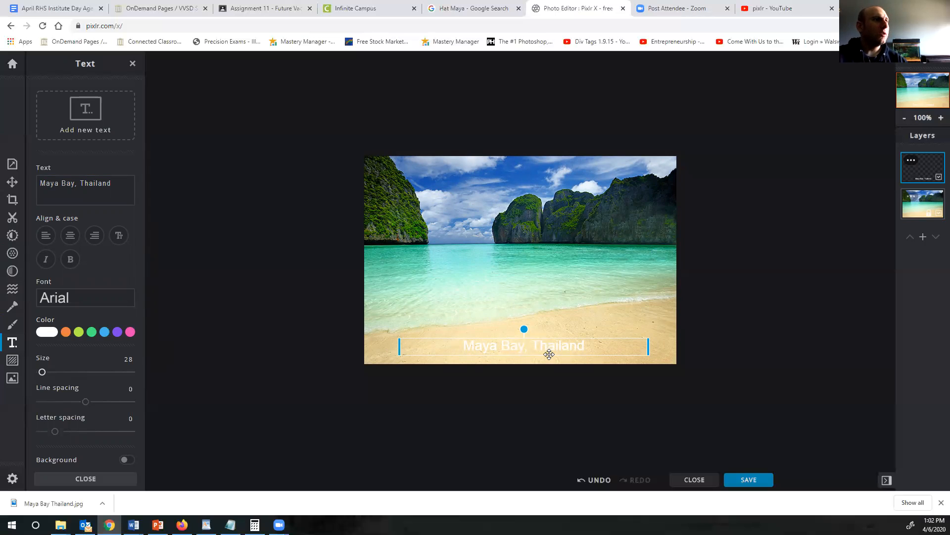
{"action": "left_click_drag", "start_coordinate": [545, 345], "coordinate": [546, 164]}
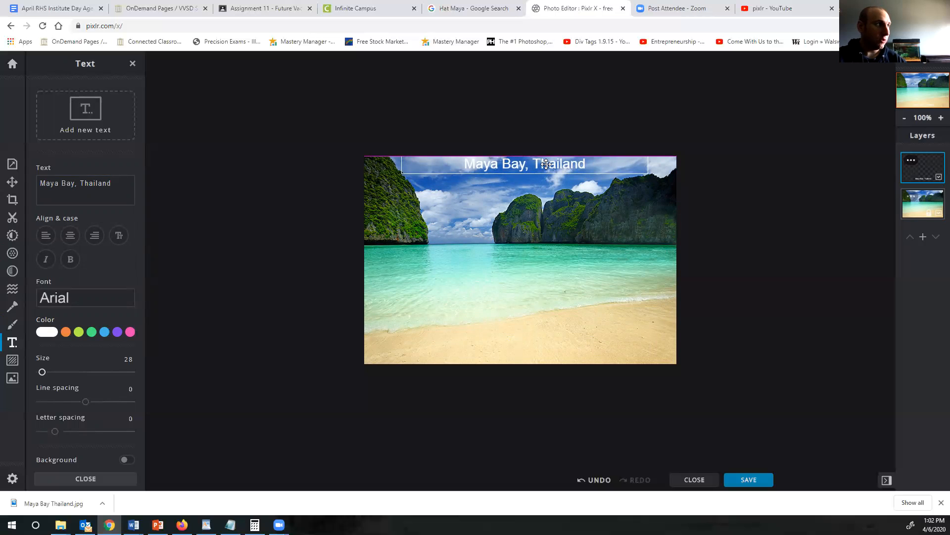
{"action": "left_click_drag", "start_coordinate": [546, 164], "coordinate": [546, 164]}
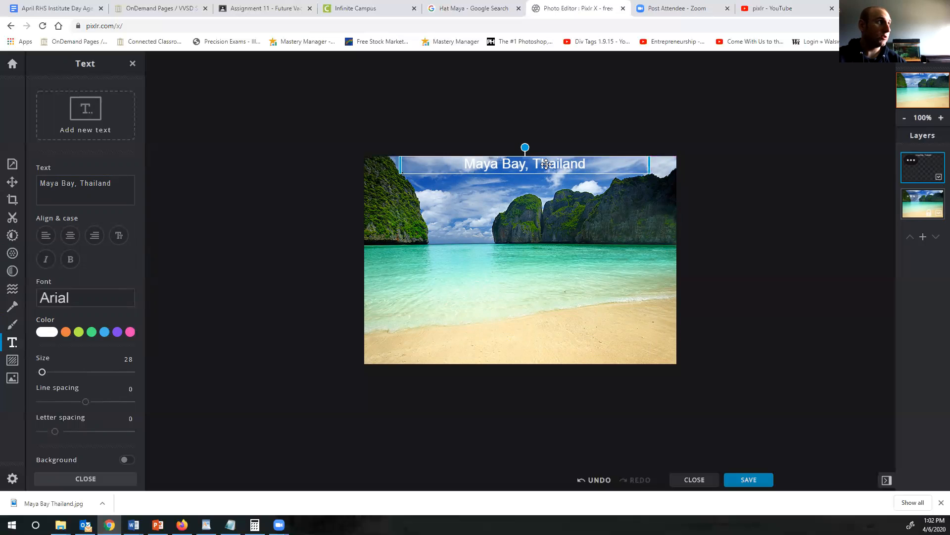
Try the Georgia font on the title and set its font to Amaranth
{"action": "left_click", "coordinate": [89, 299]}
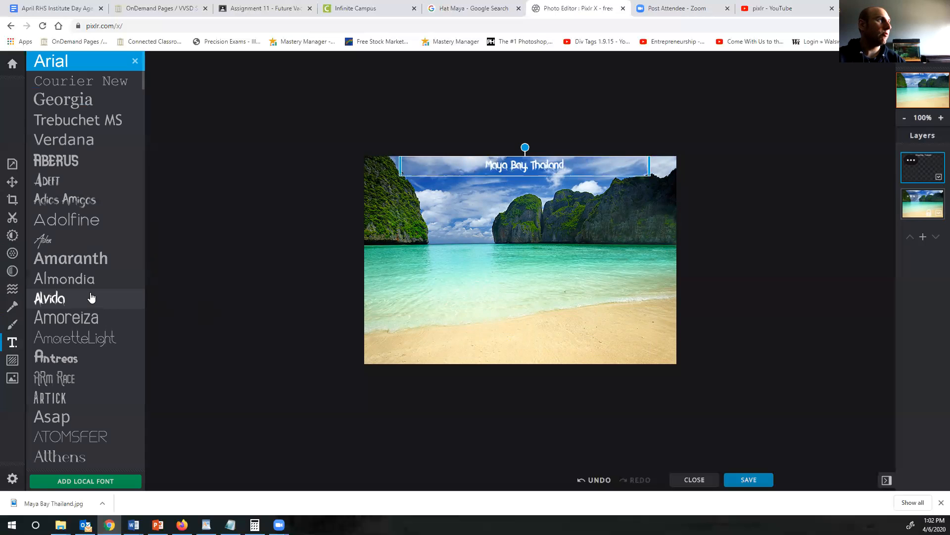
{"action": "left_click", "coordinate": [84, 101]}
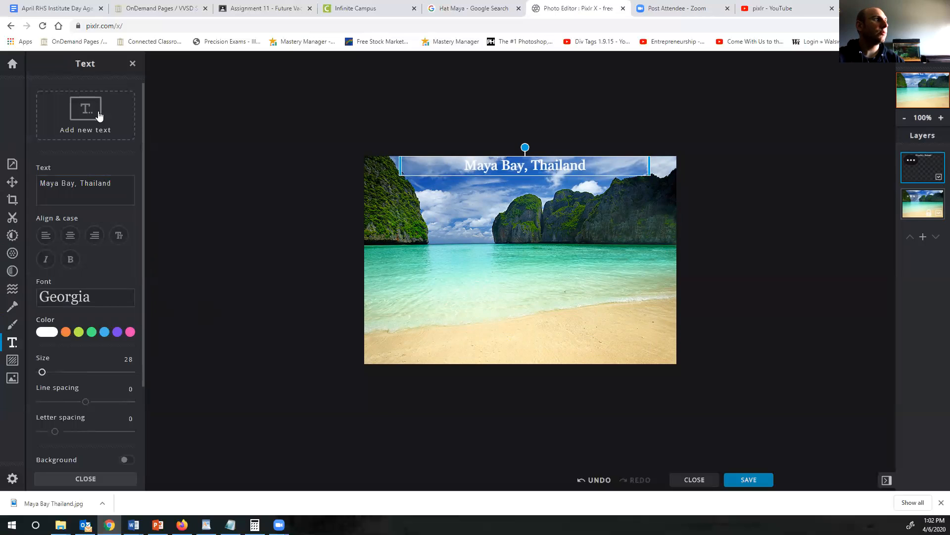
{"action": "left_click", "coordinate": [65, 299]}
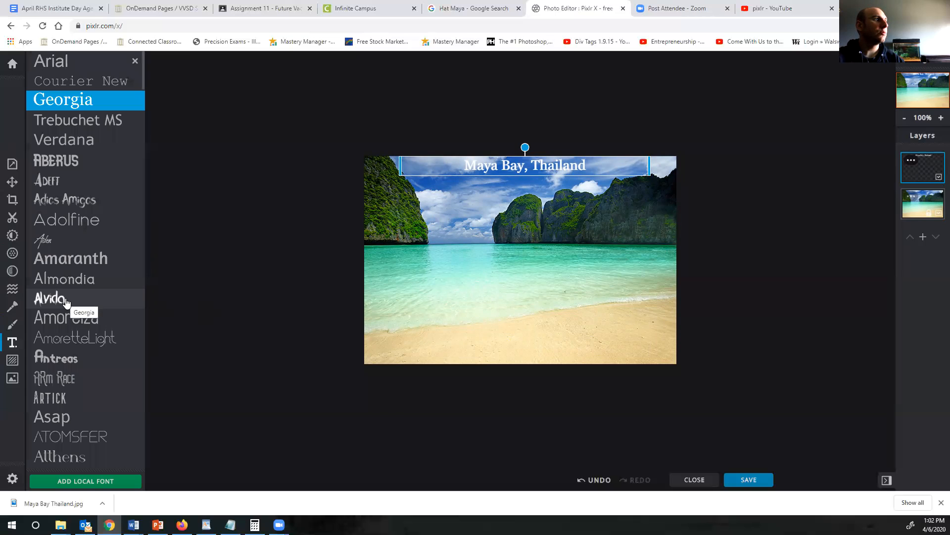
{"action": "left_click", "coordinate": [86, 265]}
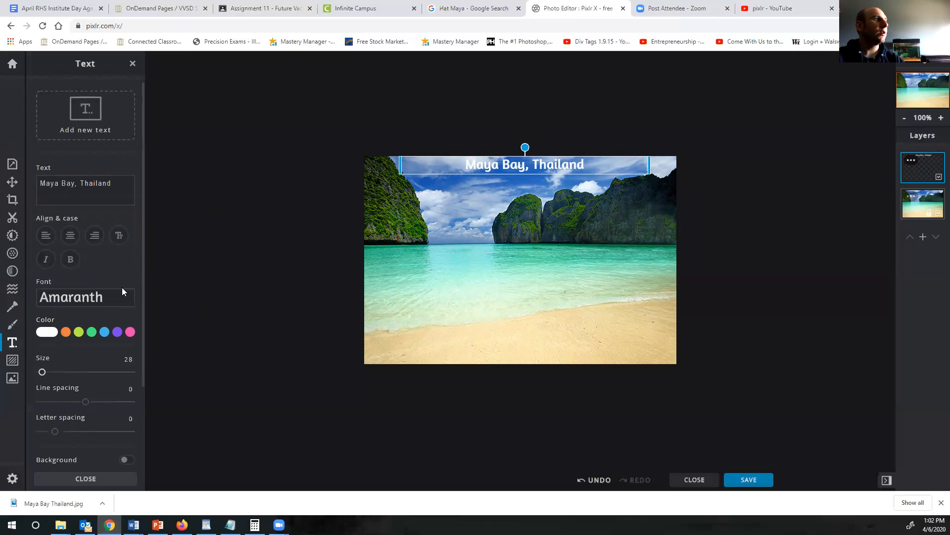
Try orange and blue as the title's text color, and set it back to white
{"action": "left_click", "coordinate": [65, 332]}
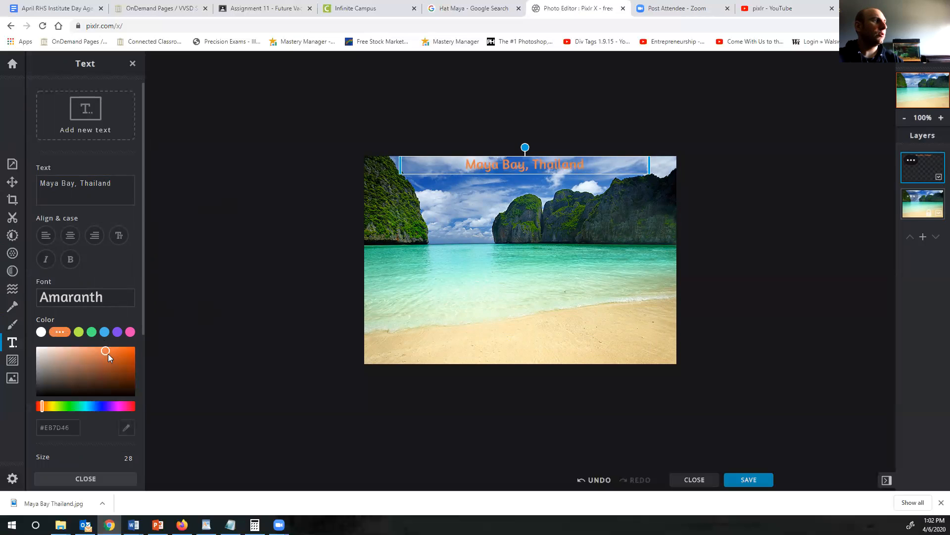
{"action": "left_click", "coordinate": [104, 332]}
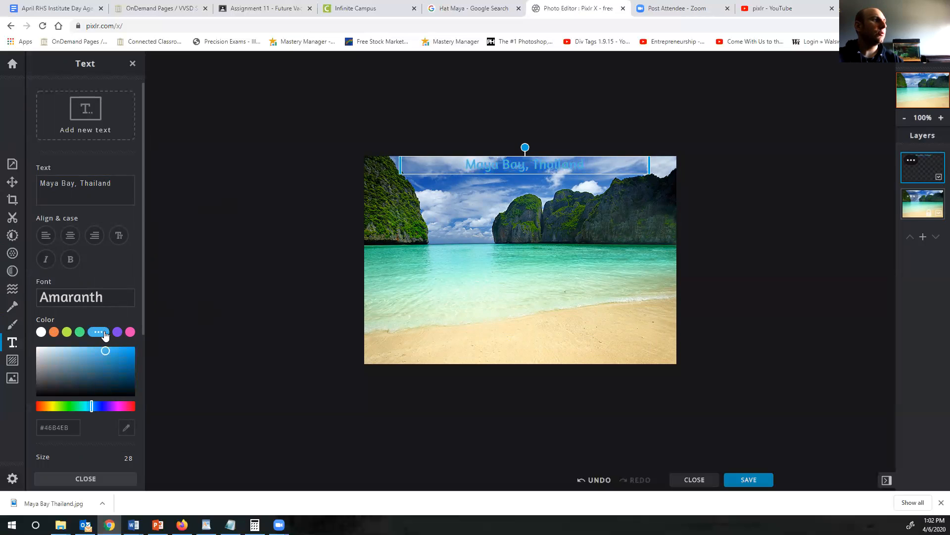
{"action": "left_click", "coordinate": [41, 332]}
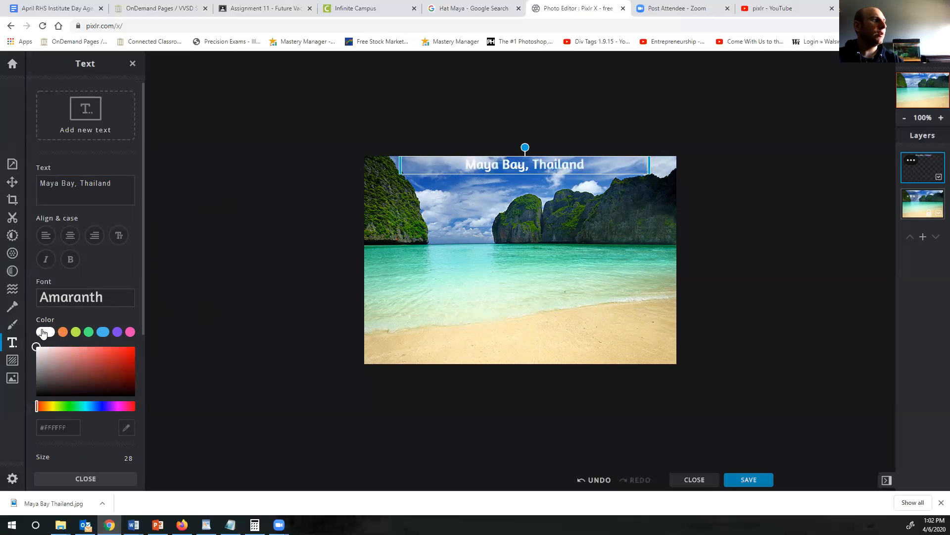
Examine the remaining text options, the Add element and Add image choices, and the layer types offered for a new layer
{"action": "scroll", "coordinate": [142, 325], "scroll_direction": "down", "scroll_amount": 1}
{"action": "scroll", "coordinate": [142, 325], "scroll_direction": "down", "scroll_amount": 3}
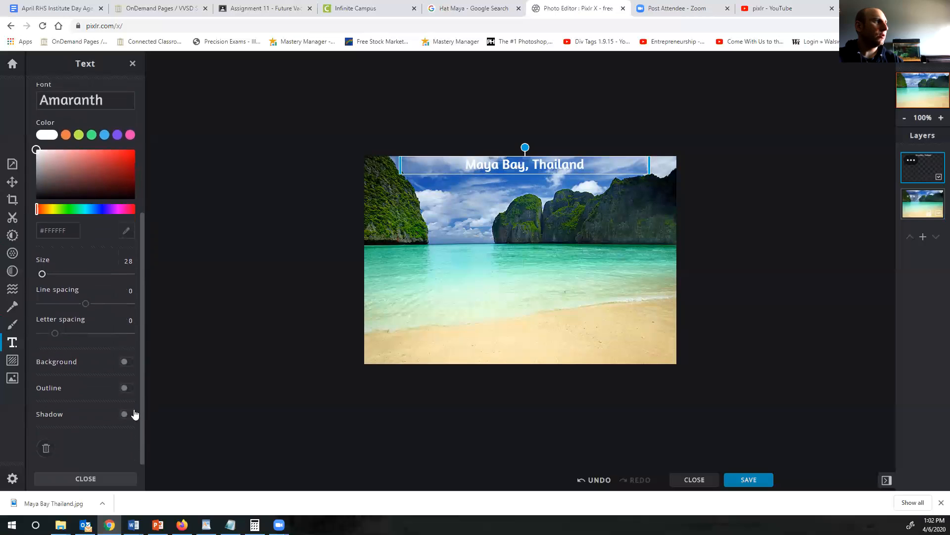
{"action": "left_click", "coordinate": [12, 360]}
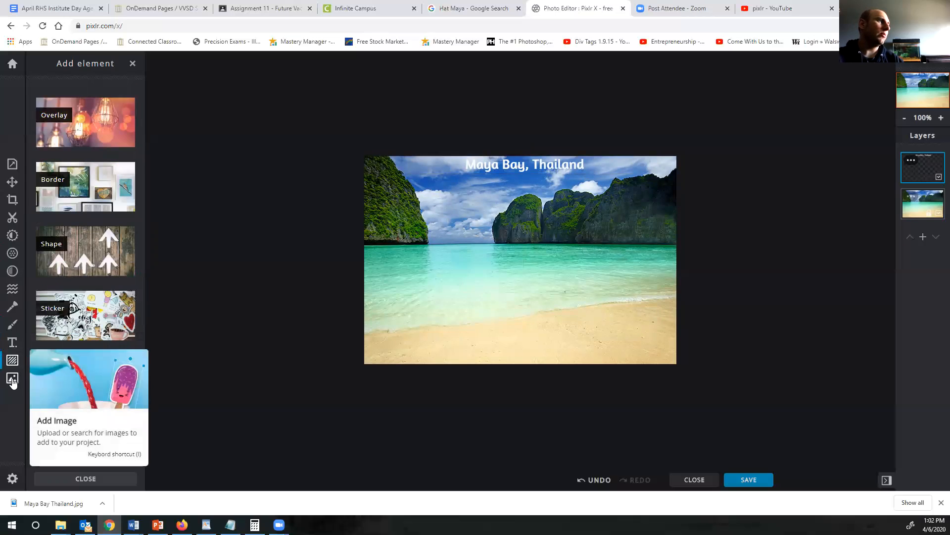
{"action": "left_click", "coordinate": [12, 379]}
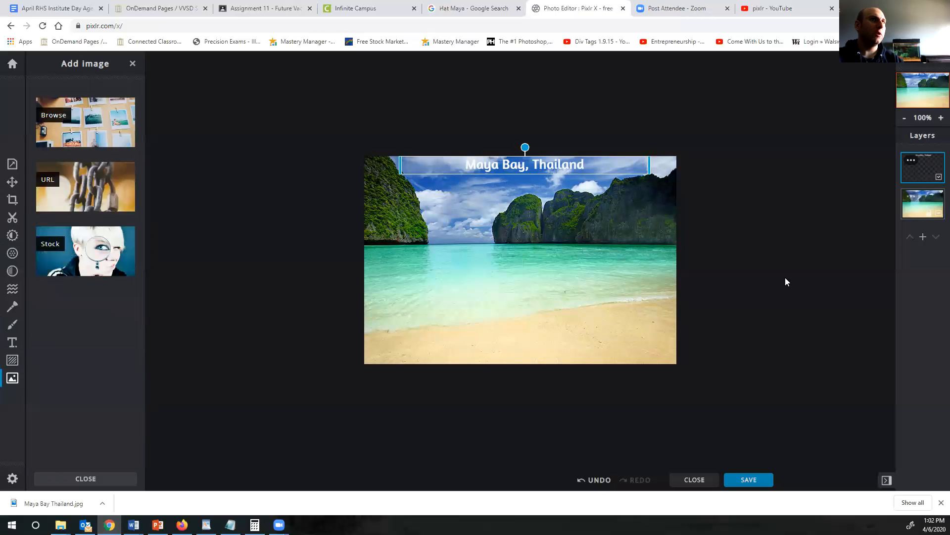
{"action": "left_click", "coordinate": [923, 237]}
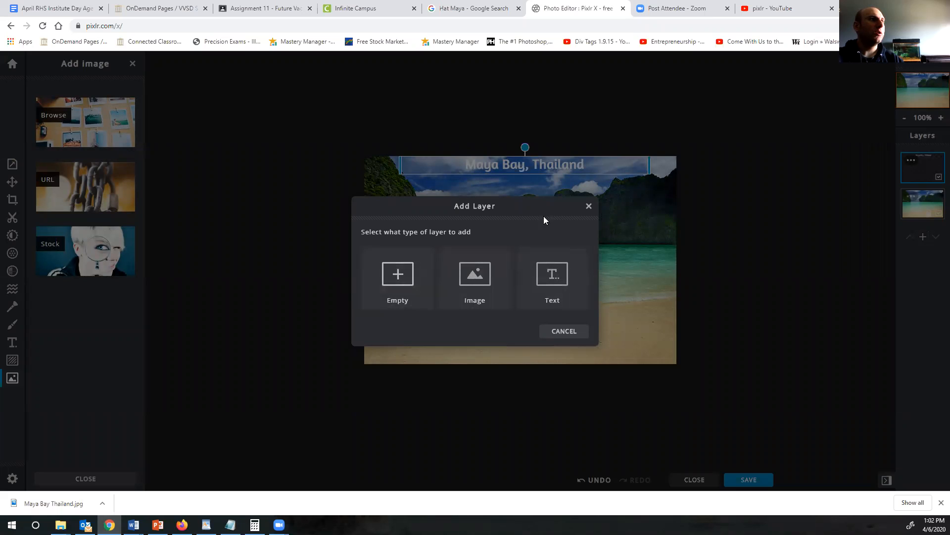
{"action": "left_click", "coordinate": [589, 207]}
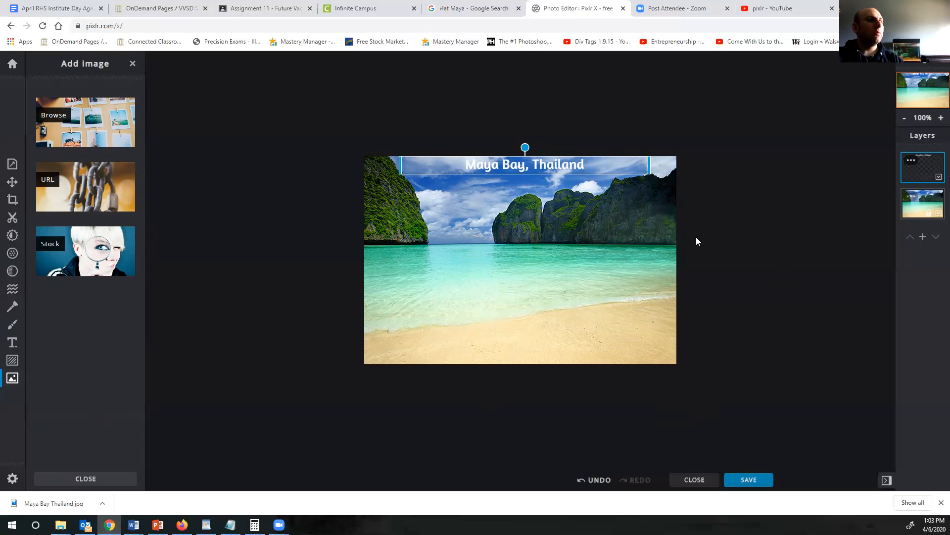
Download the titled photo as a JPG named "Maya Bay Thailand with Text" and check the downloaded file in Photos
{"action": "left_click", "coordinate": [739, 478]}
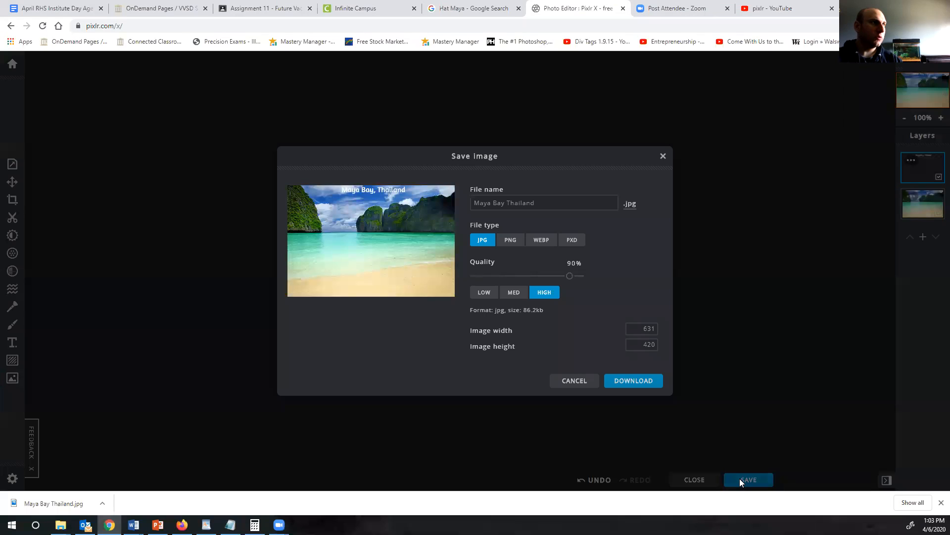
{"action": "left_click", "coordinate": [531, 199]}
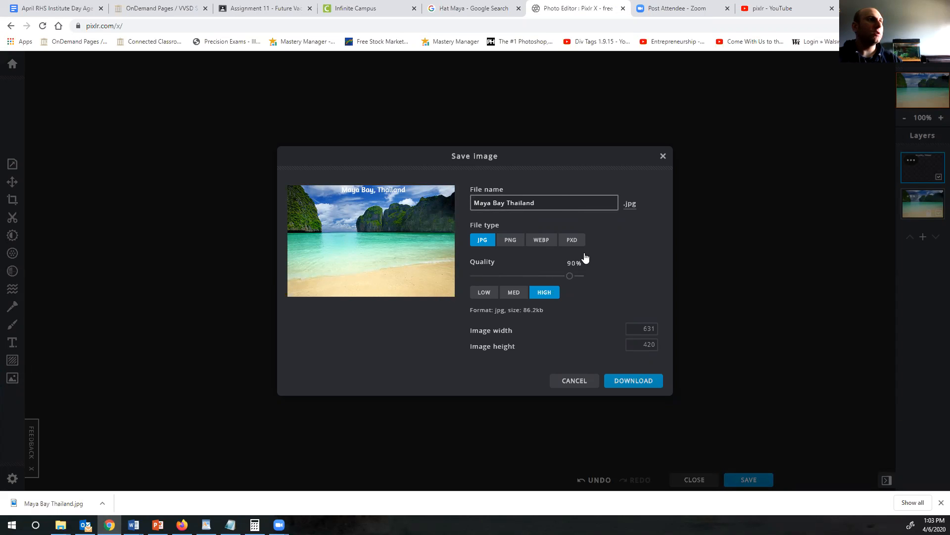
{"action": "left_click", "coordinate": [554, 203]}
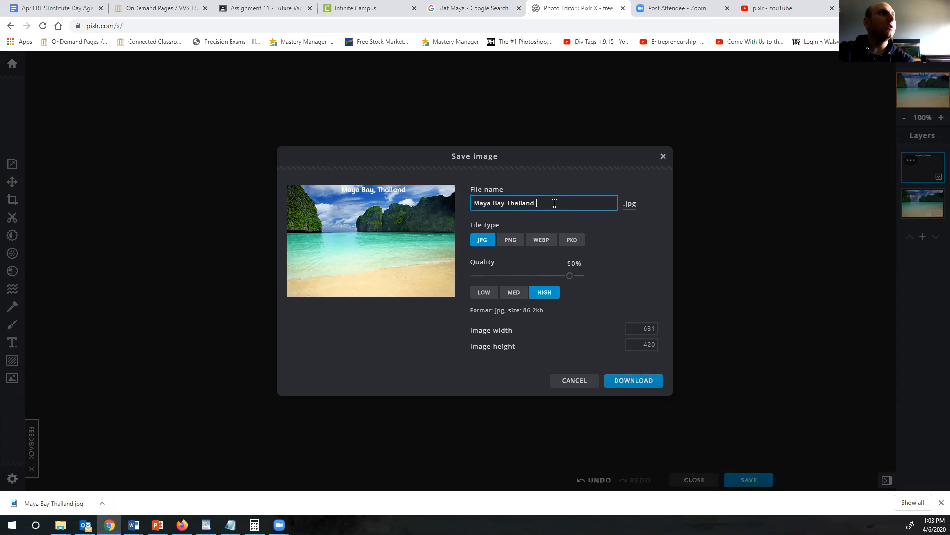
{"action": "type", "text": "with Text"}
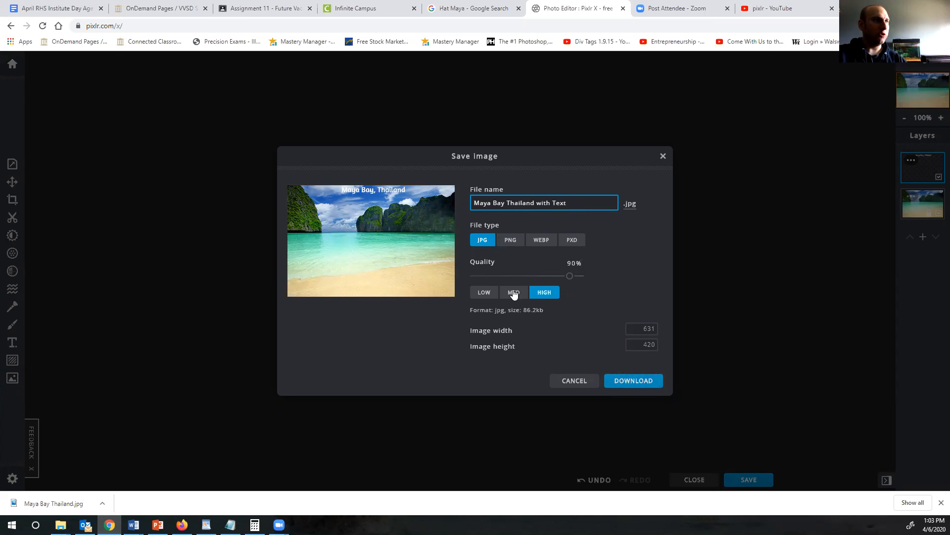
{"action": "left_click", "coordinate": [632, 382]}
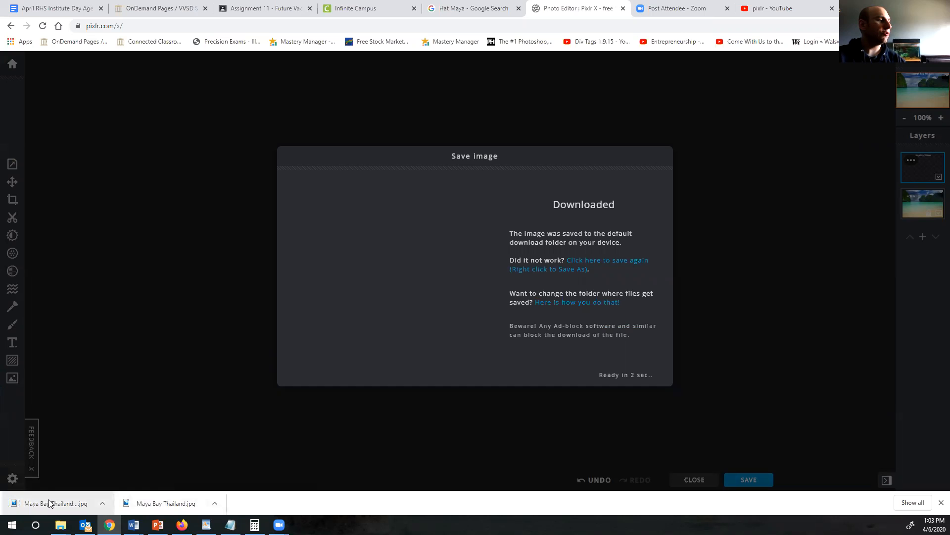
{"action": "left_click", "coordinate": [49, 501]}
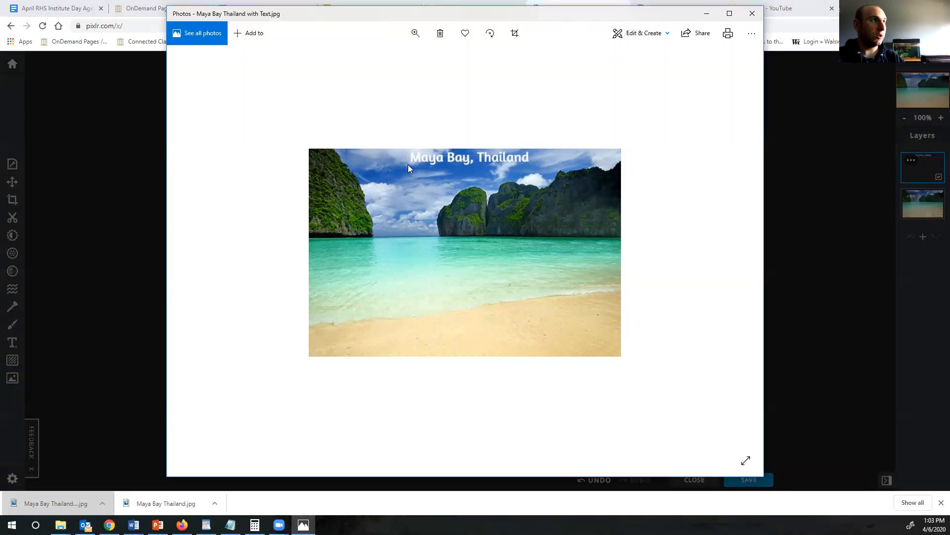
{"action": "left_click", "coordinate": [752, 13]}
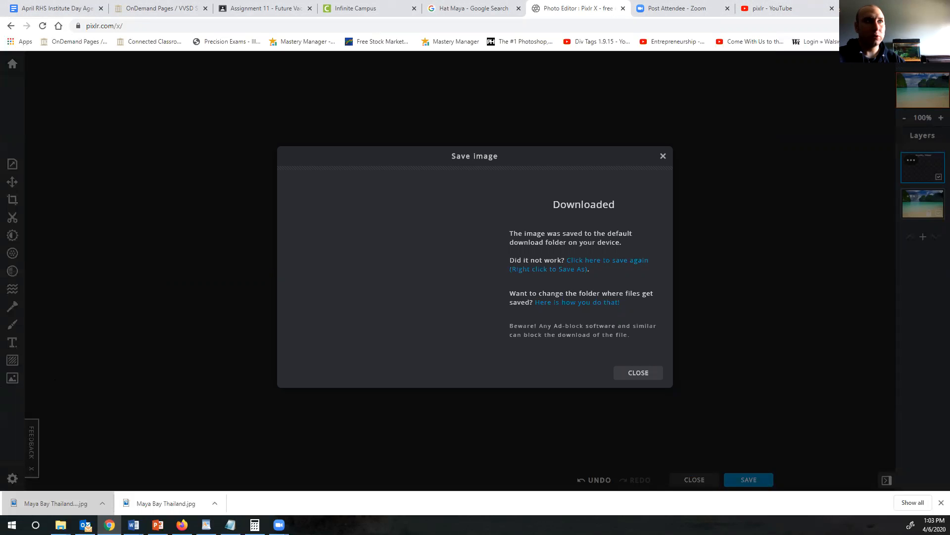
{"action": "left_click", "coordinate": [279, 524]}
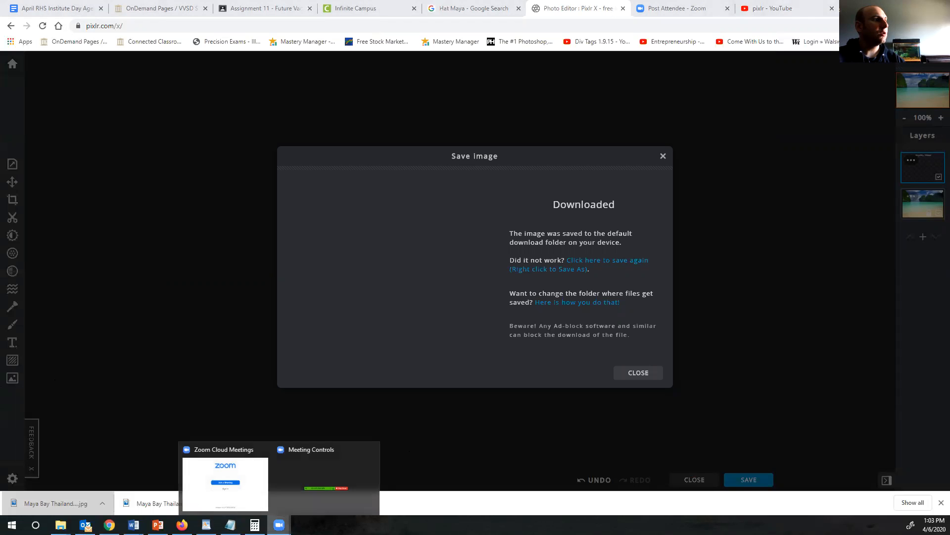
{"action": "left_click", "coordinate": [324, 470]}
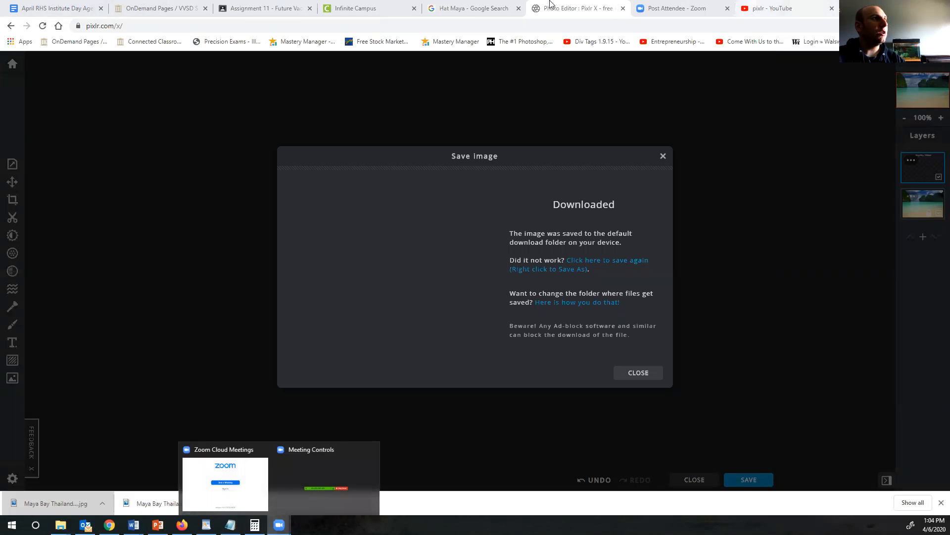
Review the Assignment 11 Future Vacation Project instructions in Google Classroom and return to Pixlr X
{"action": "left_click", "coordinate": [255, 7]}
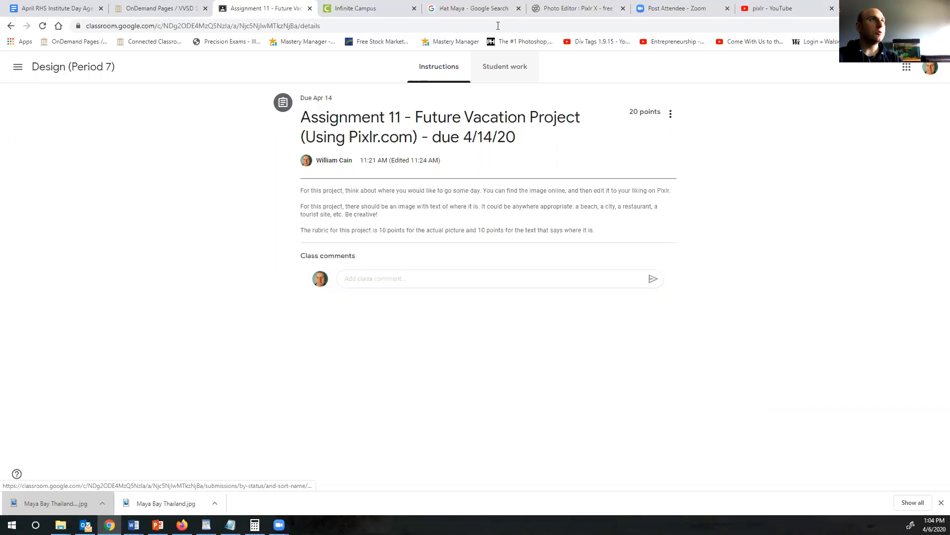
{"action": "left_click", "coordinate": [607, 5]}
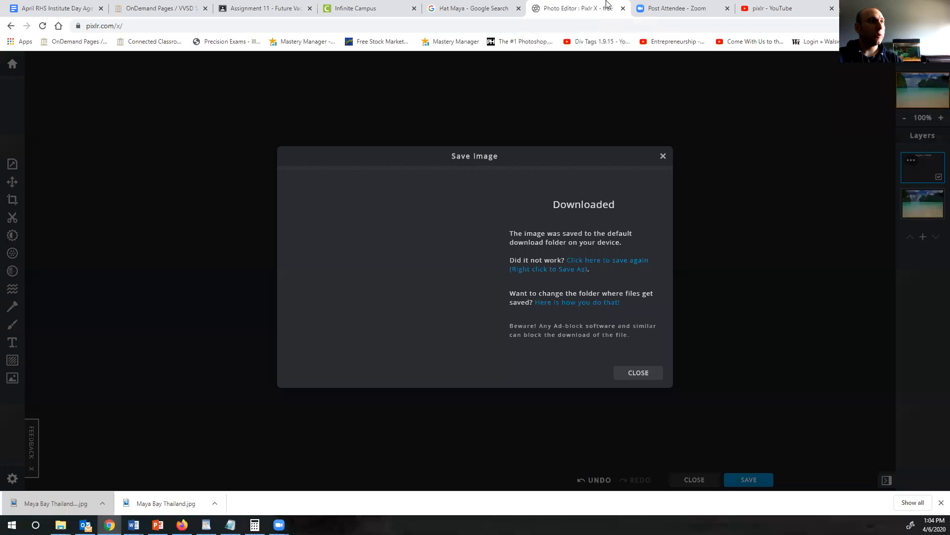